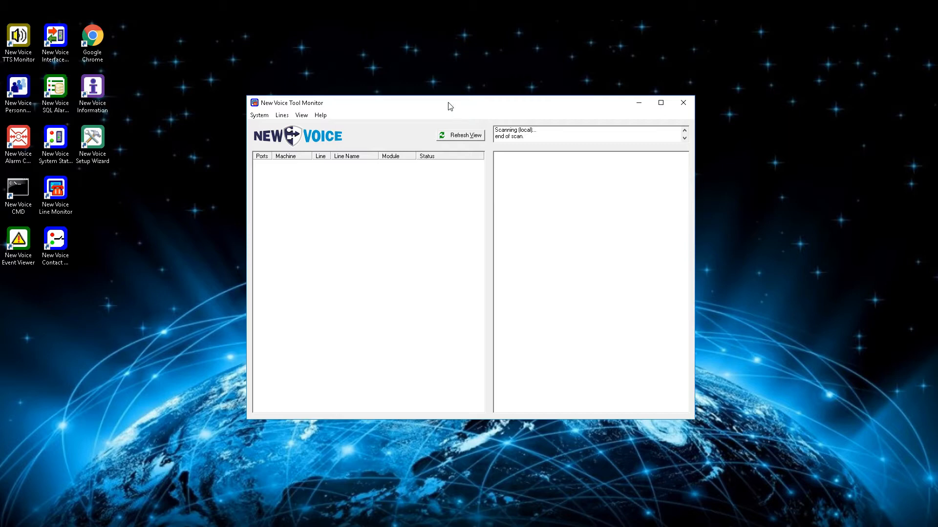
Launch New Voice Alarm Control Central from its desktop icon after checking the Tool Monitor scan.
{"action": "double_click", "coordinate": [14, 139]}
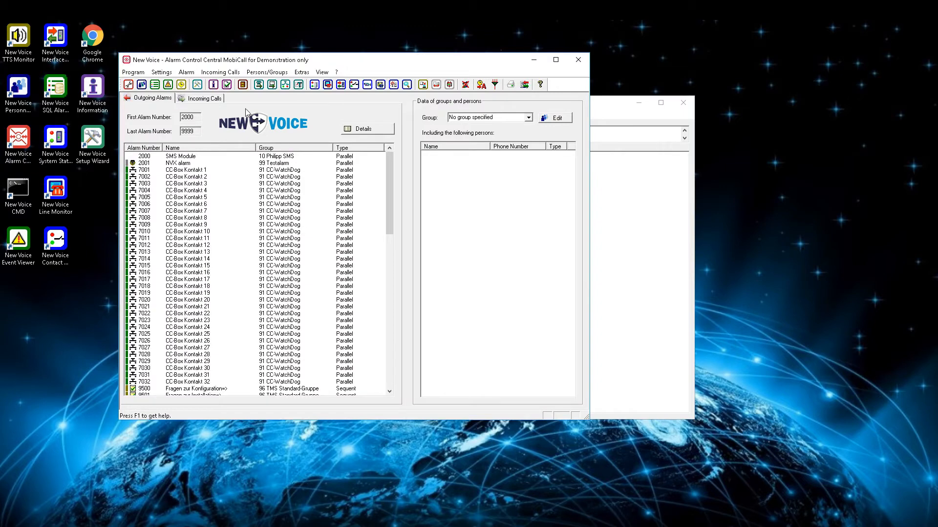
Add entry number 1000 to the Incoming Calls list through New Entry Number.
{"action": "left_click", "coordinate": [214, 100]}
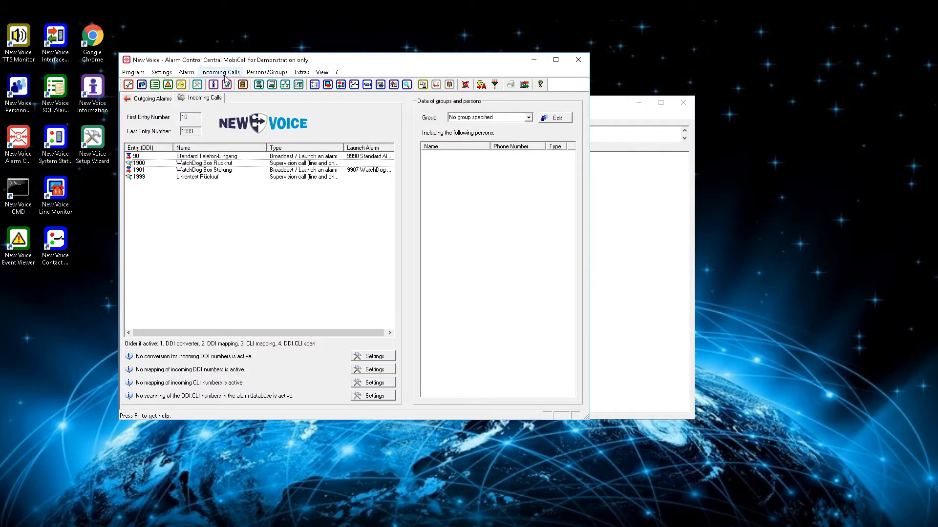
{"action": "left_click", "coordinate": [226, 74]}
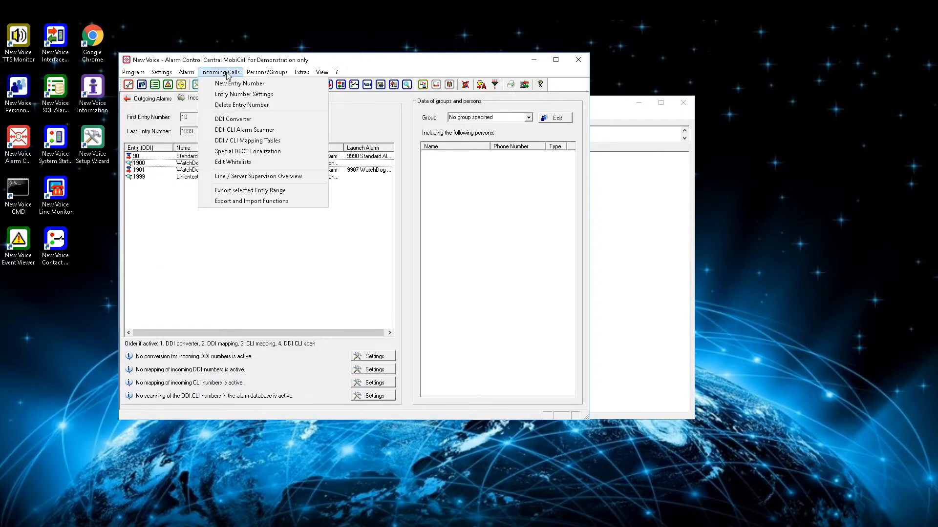
{"action": "left_click", "coordinate": [235, 86]}
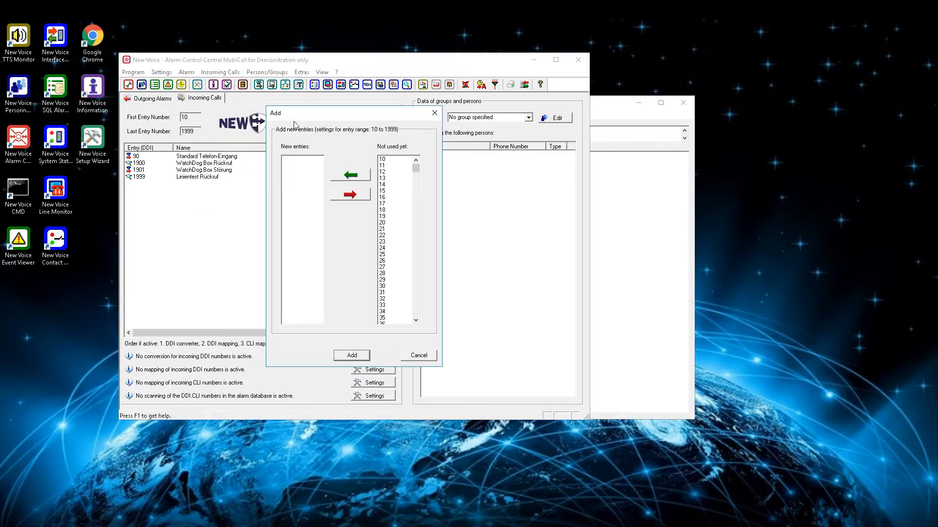
{"action": "left_click_drag", "start_coordinate": [415, 165], "coordinate": [398, 232]}
{"action": "left_click", "coordinate": [389, 235]}
{"action": "type", "text": "1000"}
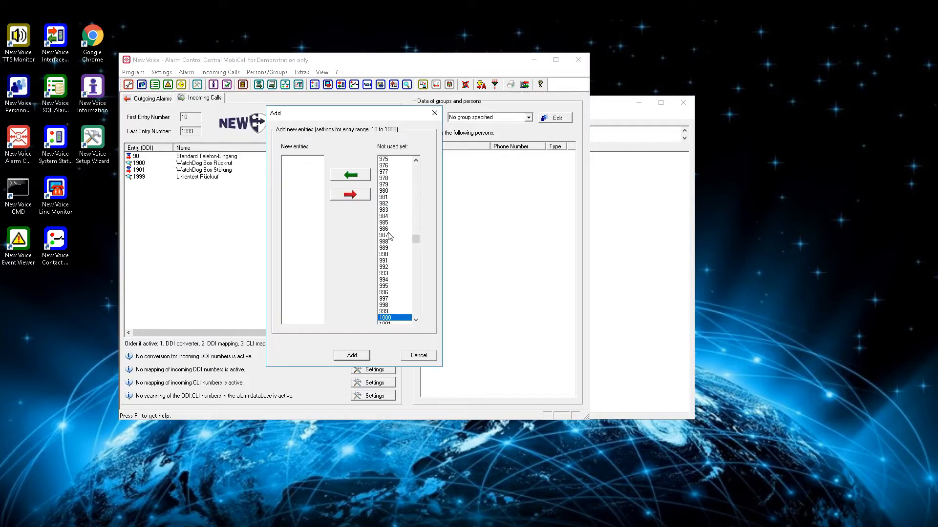
{"action": "left_click", "coordinate": [351, 177]}
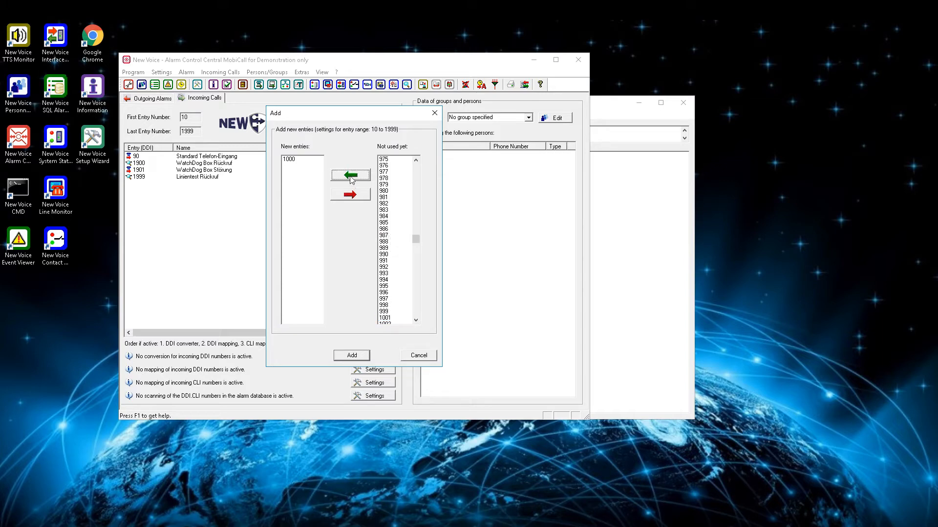
{"action": "left_click", "coordinate": [357, 357]}
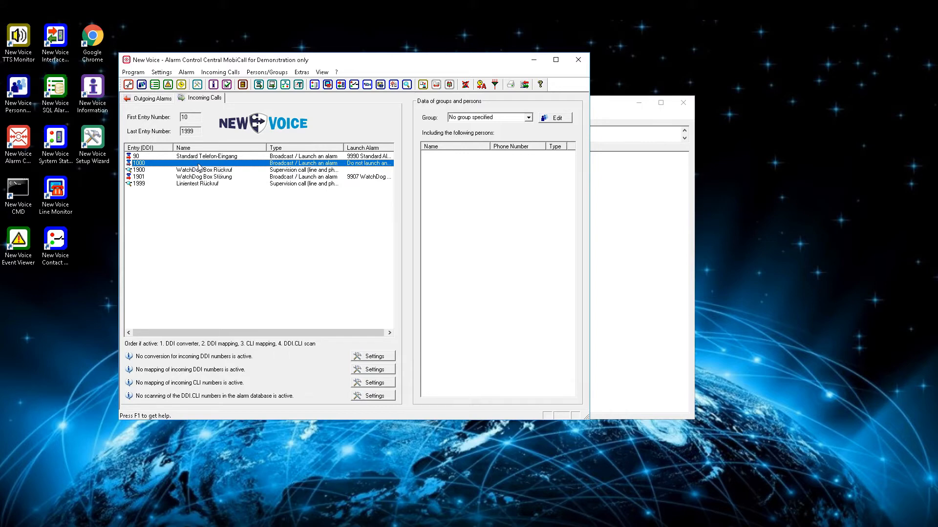
Label entry 1000 'Personnel security' and set its type to Special Functions / Voice Recording.
{"action": "double_click", "coordinate": [199, 164]}
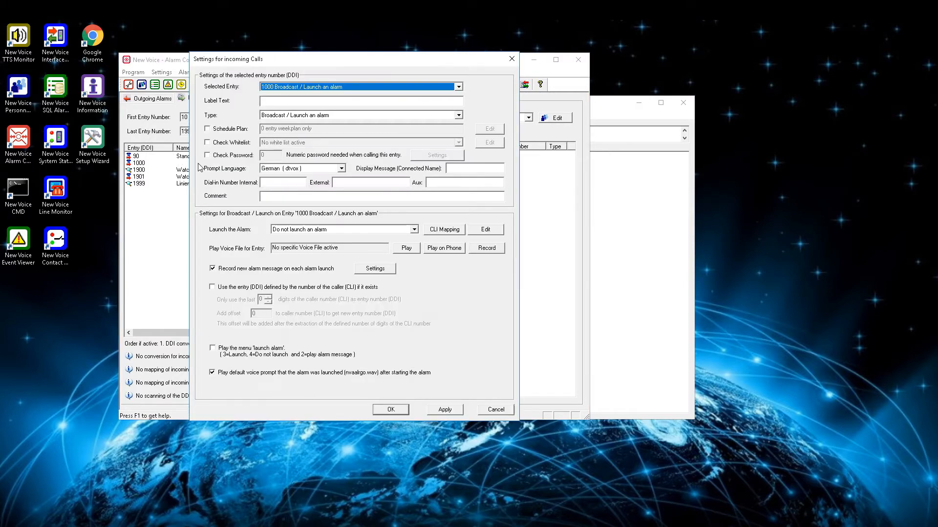
{"action": "left_click", "coordinate": [458, 86]}
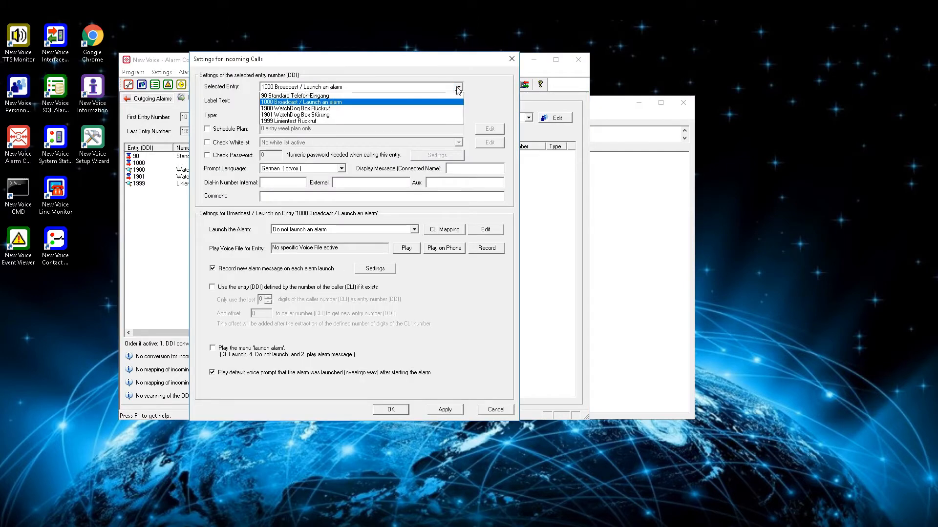
{"action": "left_click", "coordinate": [458, 87]}
{"action": "left_click", "coordinate": [436, 101]}
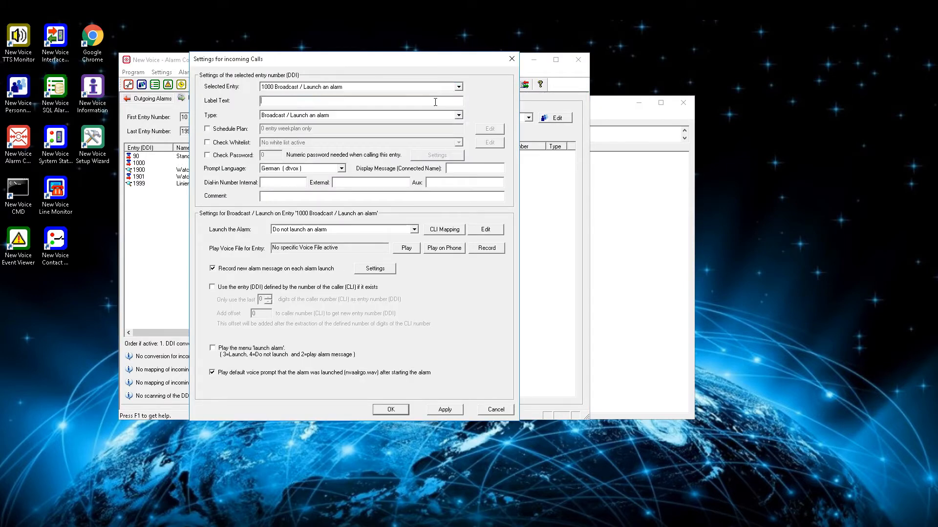
{"action": "type", "text": "Personnel security"}
{"action": "left_click", "coordinate": [456, 116]}
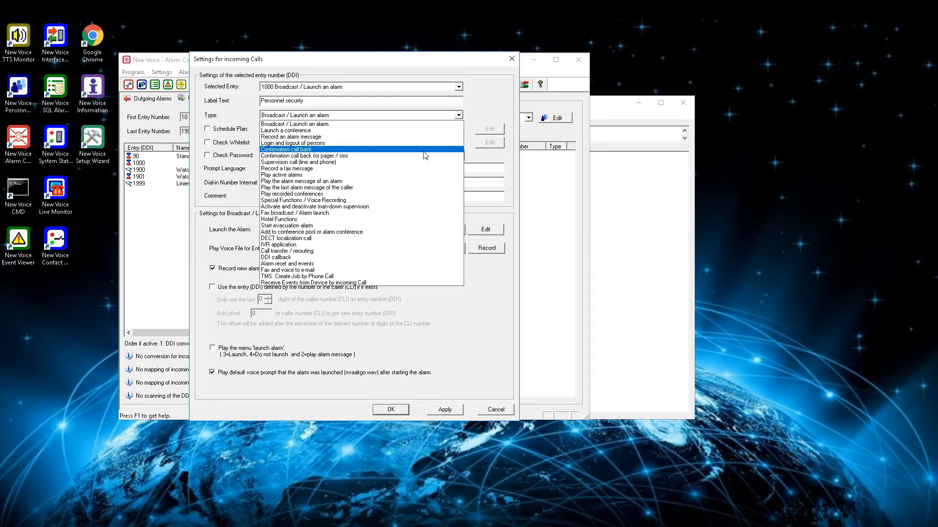
{"action": "left_click", "coordinate": [415, 201]}
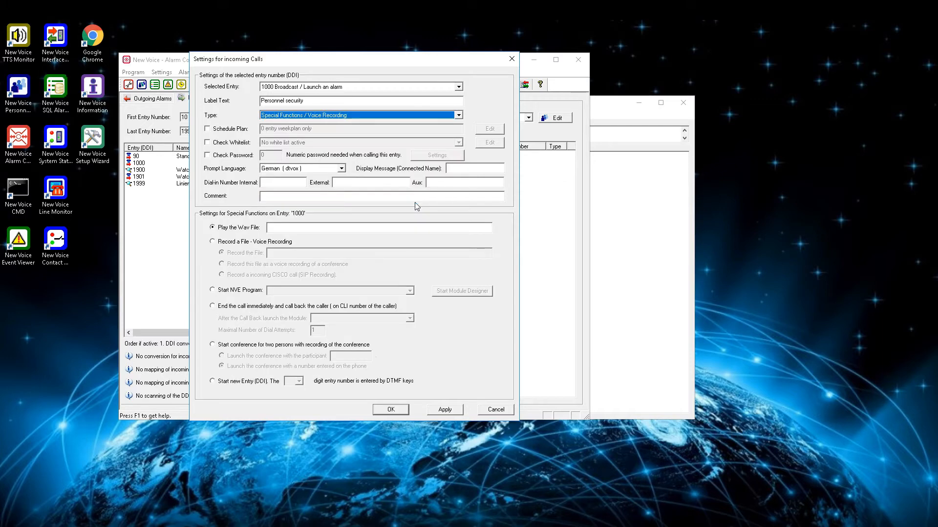
Try the Schedule Plan, whitelist and password checks, leaving all three off.
{"action": "left_click", "coordinate": [250, 128]}
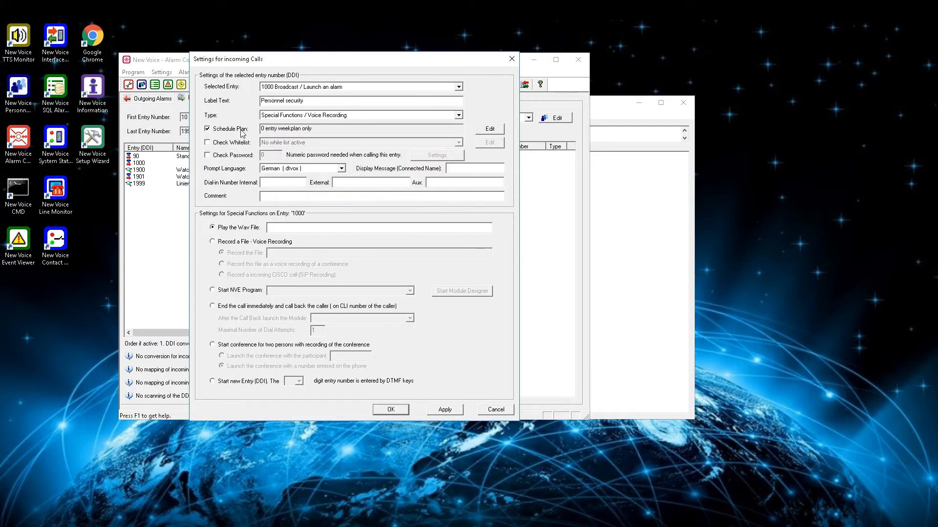
{"action": "left_click", "coordinate": [249, 129]}
{"action": "left_click", "coordinate": [239, 144]}
{"action": "left_click", "coordinate": [239, 145]}
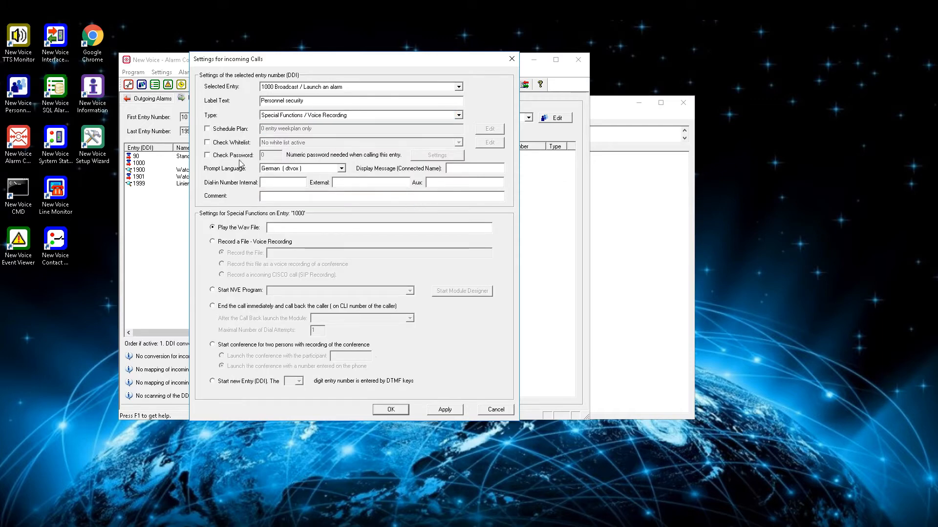
{"action": "left_click", "coordinate": [239, 157]}
{"action": "left_click", "coordinate": [240, 158]}
Make entry 1000 start the NVE program nva_pers_security.
{"action": "left_click", "coordinate": [228, 292]}
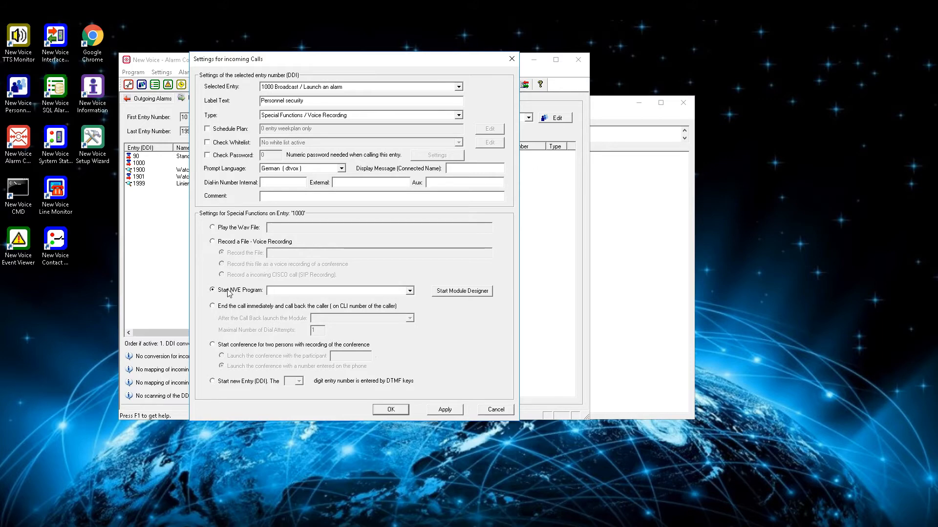
{"action": "left_click", "coordinate": [410, 292]}
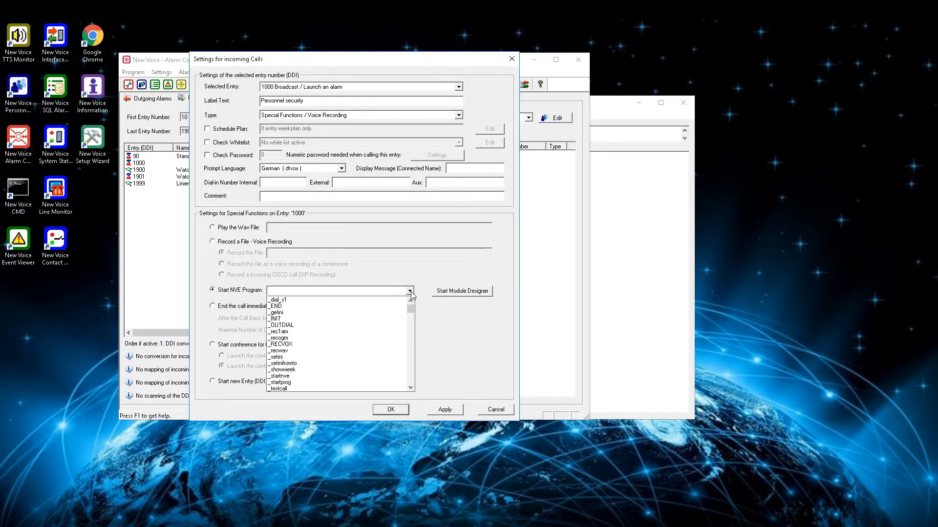
{"action": "type", "text": "nva"}
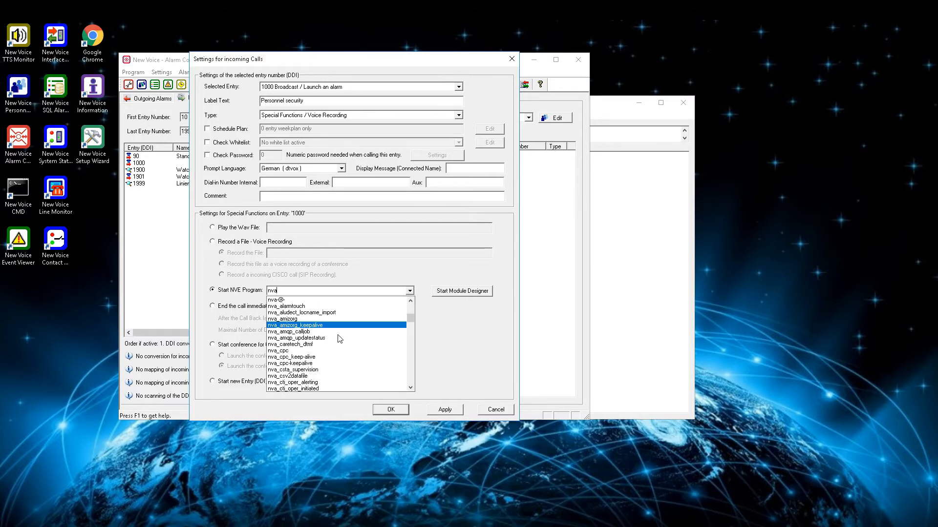
{"action": "scroll", "coordinate": [337, 352], "scroll_direction": "down", "scroll_amount": 3}
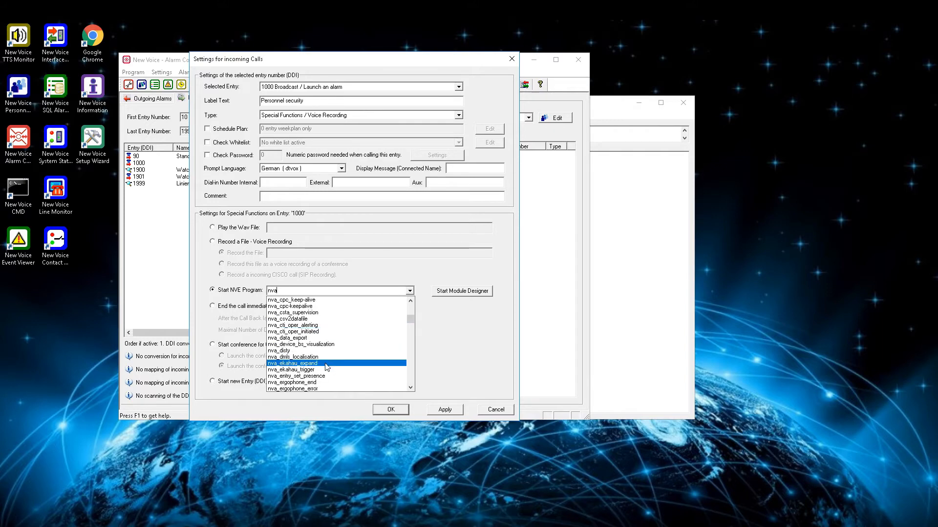
{"action": "scroll", "coordinate": [326, 367], "scroll_direction": "down", "scroll_amount": 3}
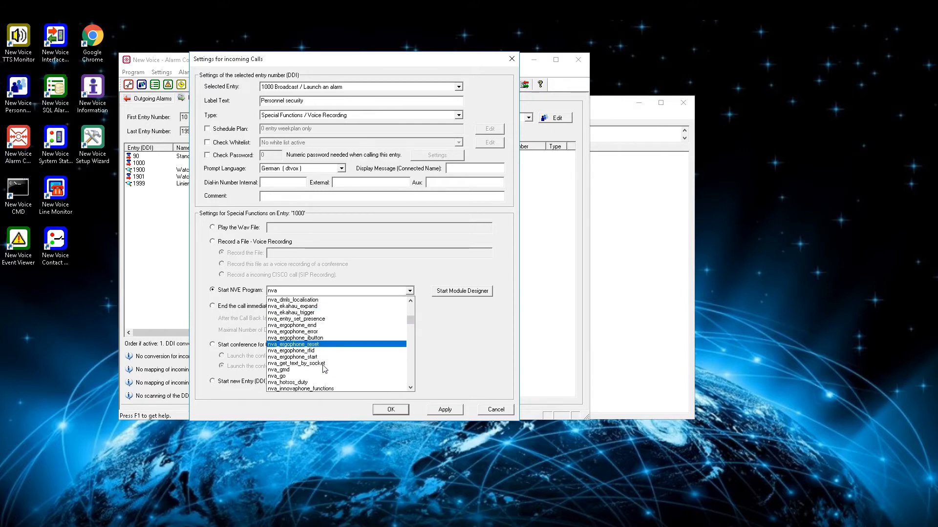
{"action": "scroll", "coordinate": [317, 367], "scroll_direction": "down", "scroll_amount": 3}
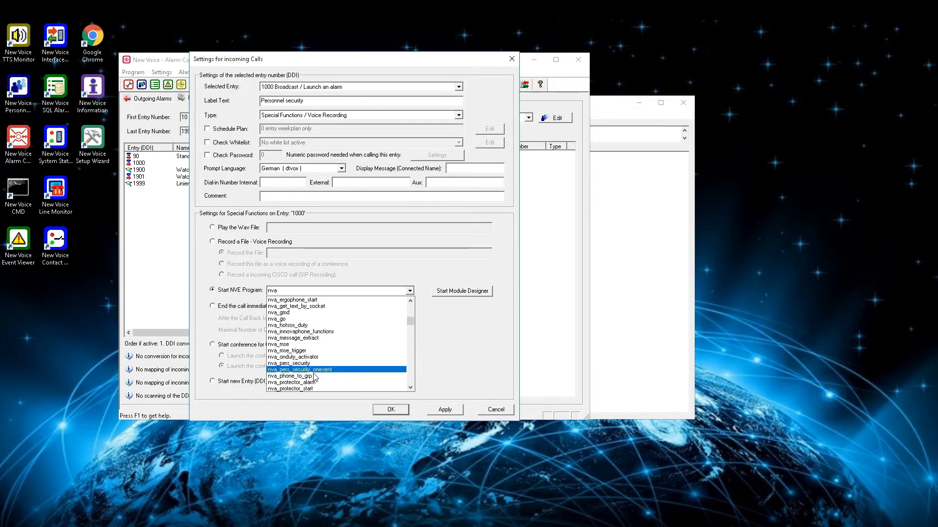
{"action": "left_click", "coordinate": [306, 364]}
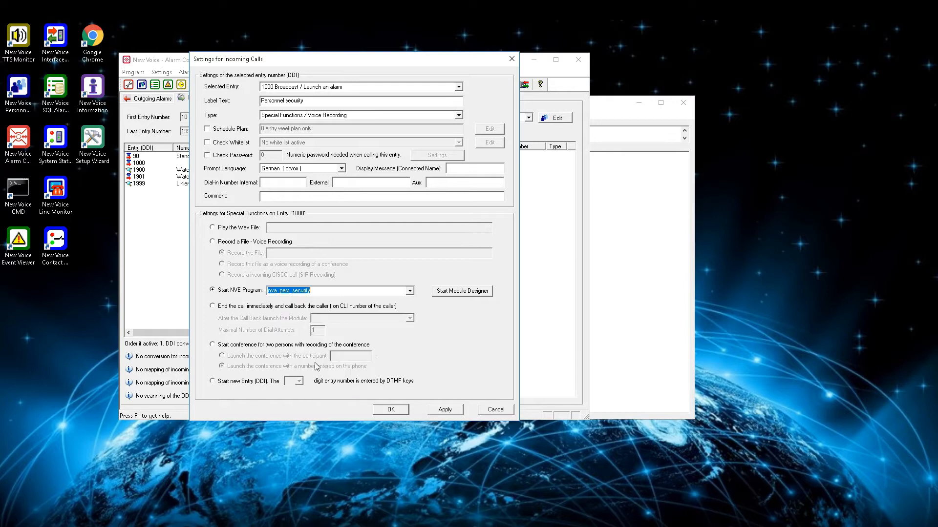
Apply and save entry 1000's settings, confirming both save prompts.
{"action": "left_click", "coordinate": [450, 411]}
{"action": "left_click", "coordinate": [329, 196]}
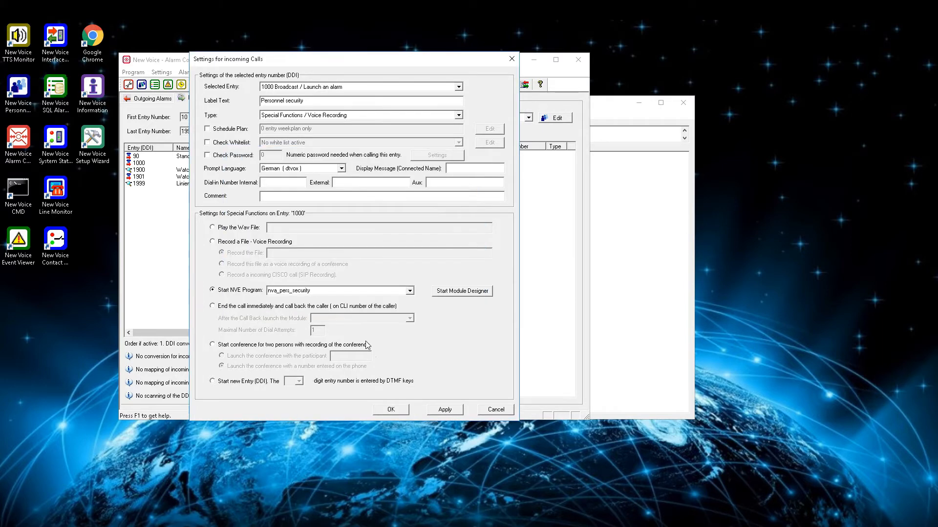
{"action": "left_click", "coordinate": [387, 412]}
{"action": "left_click", "coordinate": [336, 198]}
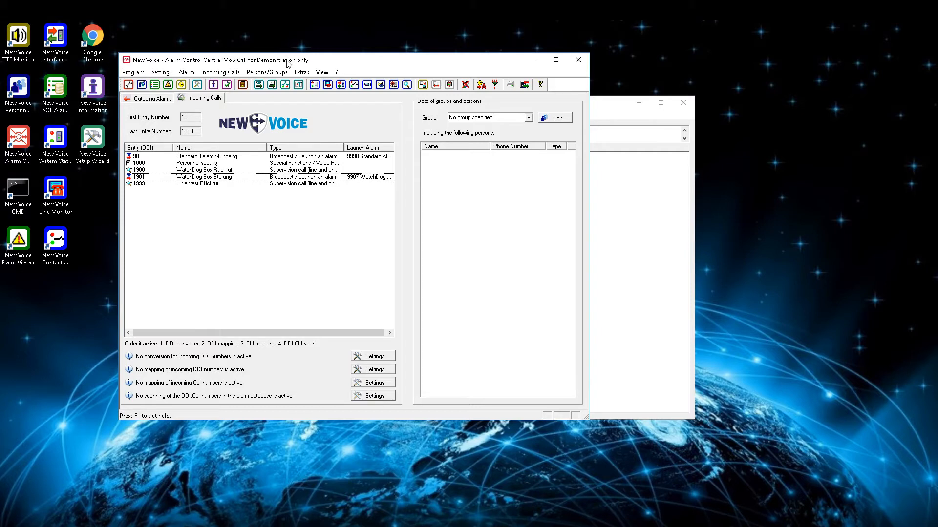
Open the New Voice CMD console from the desktop.
{"action": "double_click", "coordinate": [20, 190]}
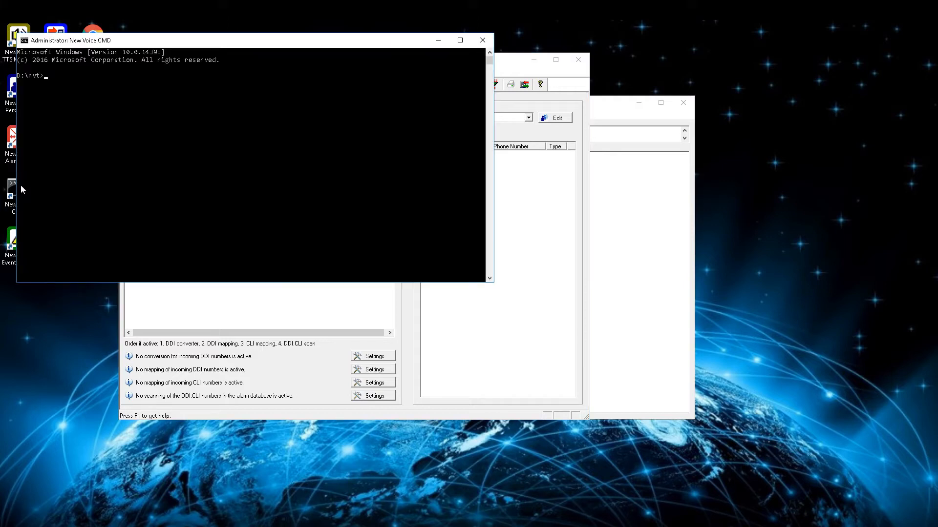
Run 'nve.exe nva_pers_security.nve' in New Voice CMD, then close the console.
{"action": "type", "text": "nve.exe nva_pers_security.nve"}
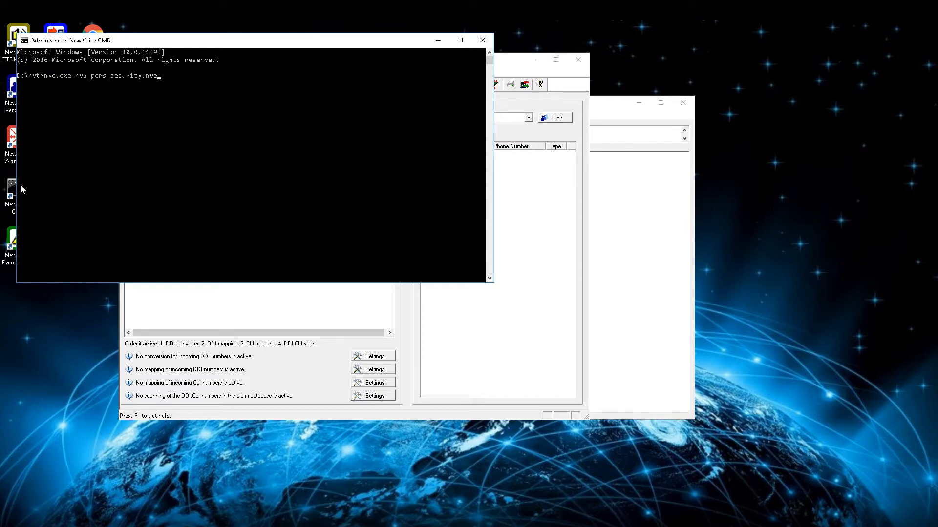
{"action": "key", "text": "Return"}
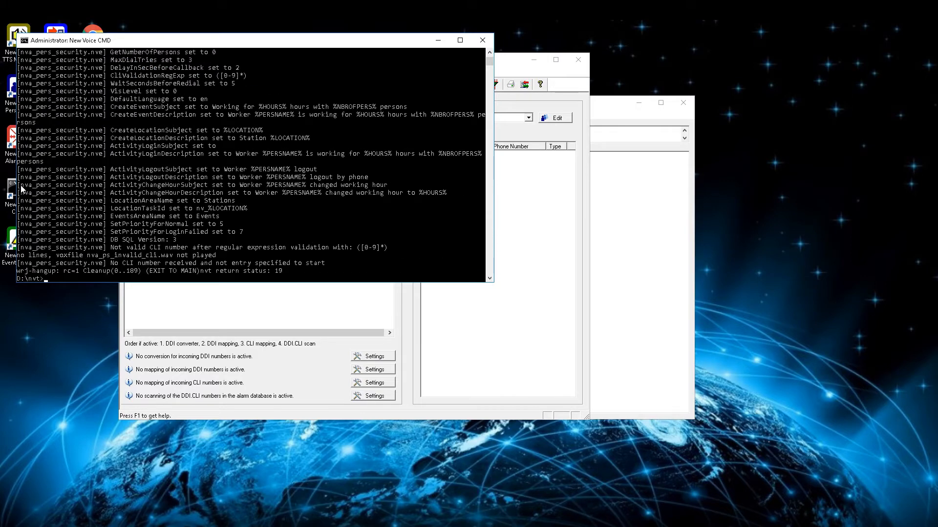
{"action": "left_click", "coordinate": [480, 41]}
{"action": "key", "text": "super+e"}
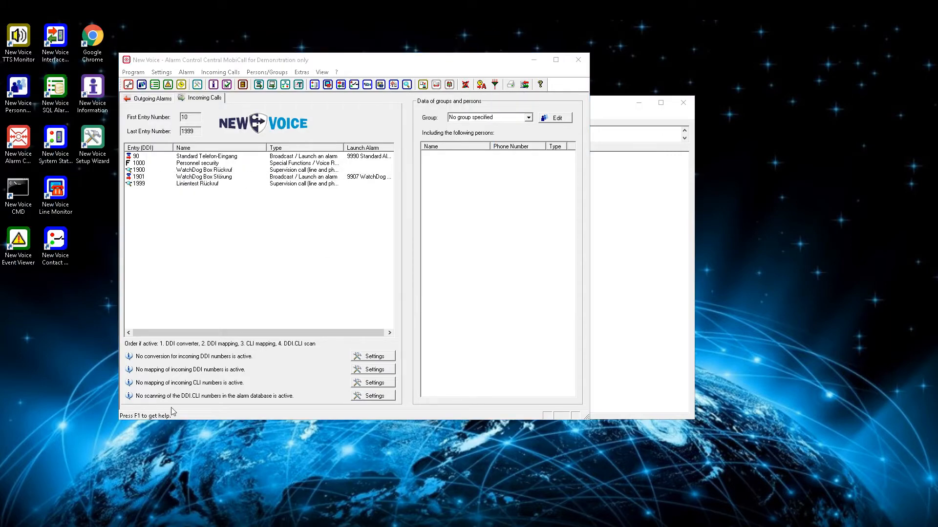
Open nva_pers_security.ini from D:\nvt\inifiles in Notepad.
{"action": "left_click", "coordinate": [355, 218]}
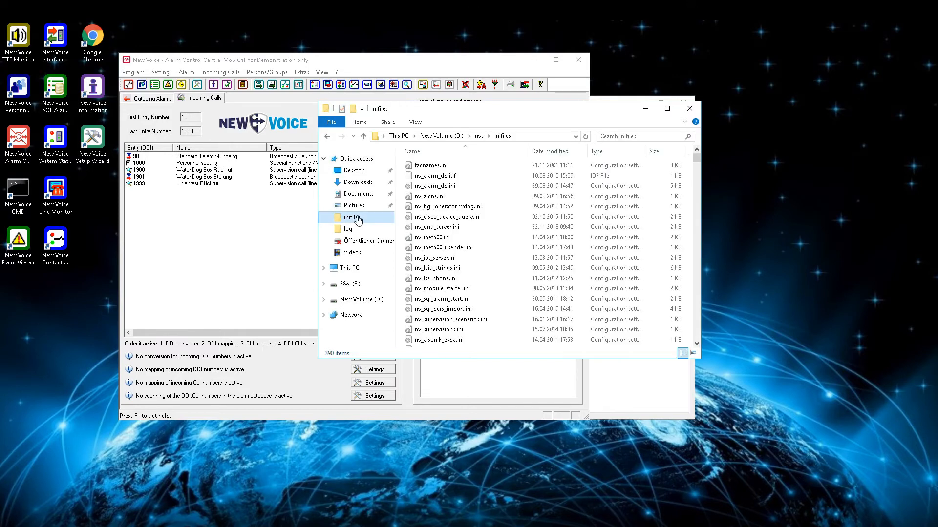
{"action": "left_click", "coordinate": [425, 218]}
{"action": "type", "text": "nva_pers"}
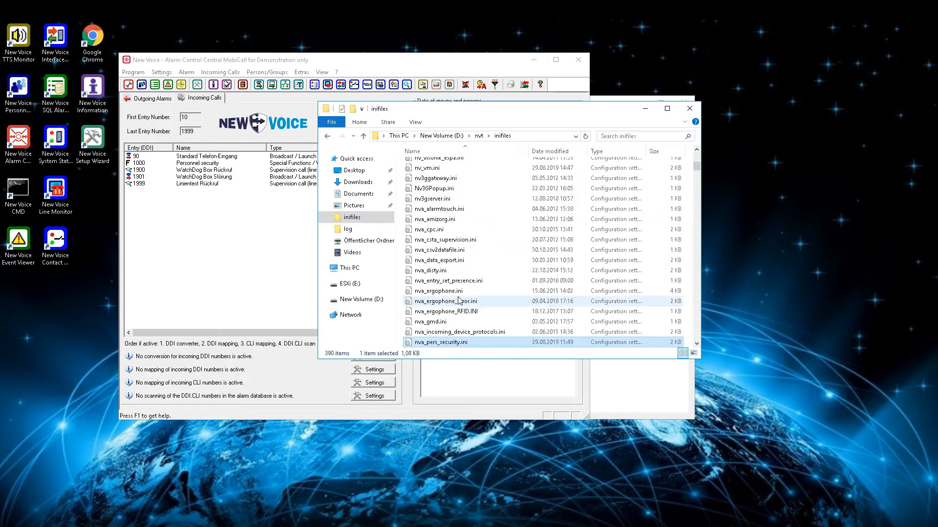
{"action": "double_click", "coordinate": [441, 343]}
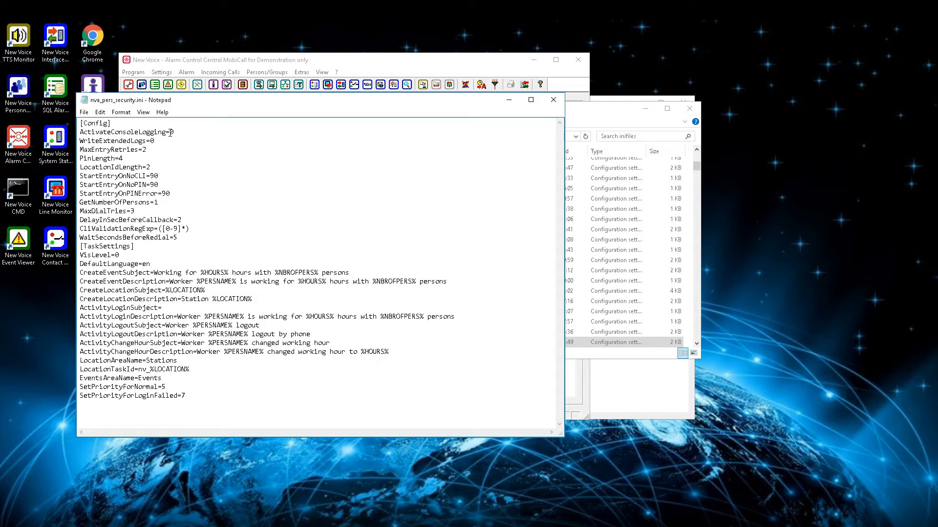
{"action": "left_click_drag", "start_coordinate": [170, 132], "coordinate": [175, 132]}
{"action": "type", "text": "1"}
{"action": "key", "text": "BackSpace"}
{"action": "type", "text": "1"}
{"action": "type", "text": "0"}
{"action": "key", "text": "Up"}
{"action": "key", "text": "BackSpace"}
{"action": "type", "text": "0"}
{"action": "left_click", "coordinate": [156, 166]}
{"action": "left_click", "coordinate": [163, 185]}
{"action": "left_click", "coordinate": [152, 211]}
{"action": "left_click", "coordinate": [190, 233]}
{"action": "left_click", "coordinate": [150, 246]}
{"action": "left_click_drag", "start_coordinate": [178, 361], "coordinate": [85, 360]}
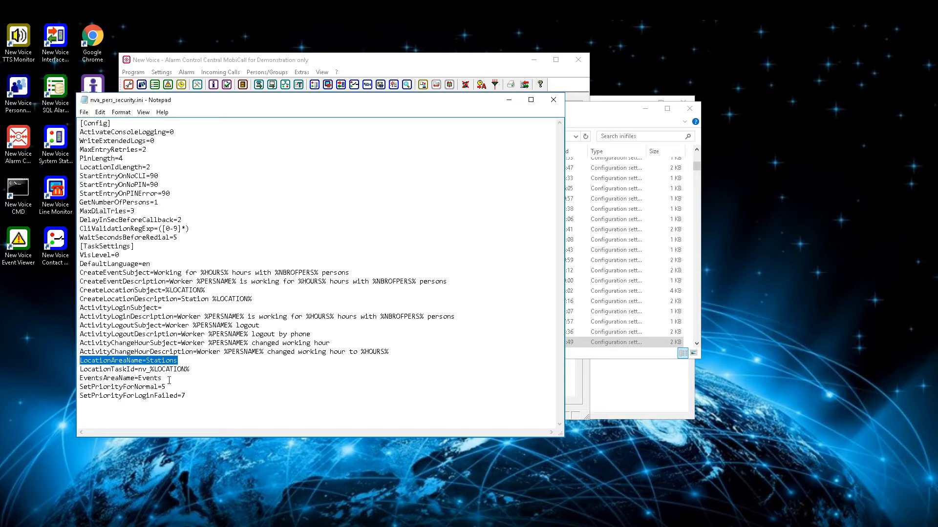
{"action": "left_click_drag", "start_coordinate": [163, 379], "coordinate": [73, 375]}
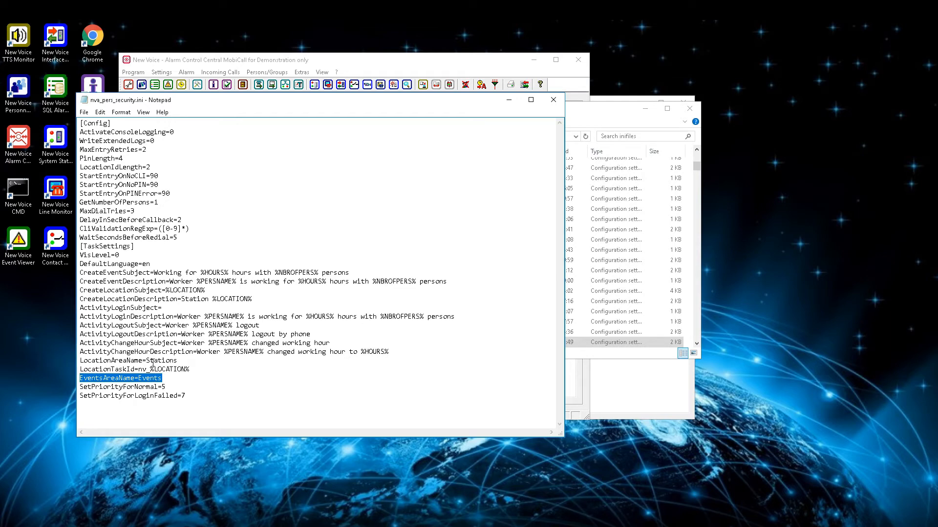
{"action": "double_click", "coordinate": [92, 39]}
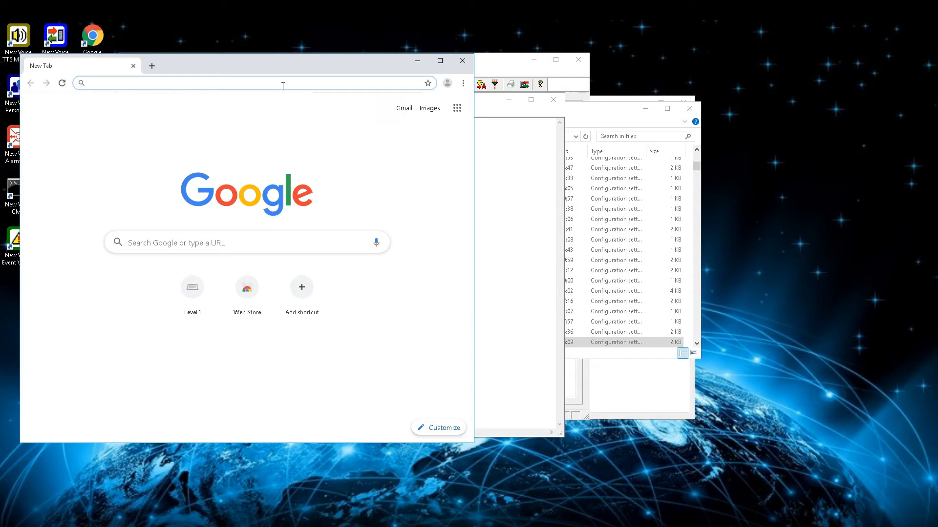
Load localhost in Chrome and log in with the admin username and password.
{"action": "type", "text": "localhost"}
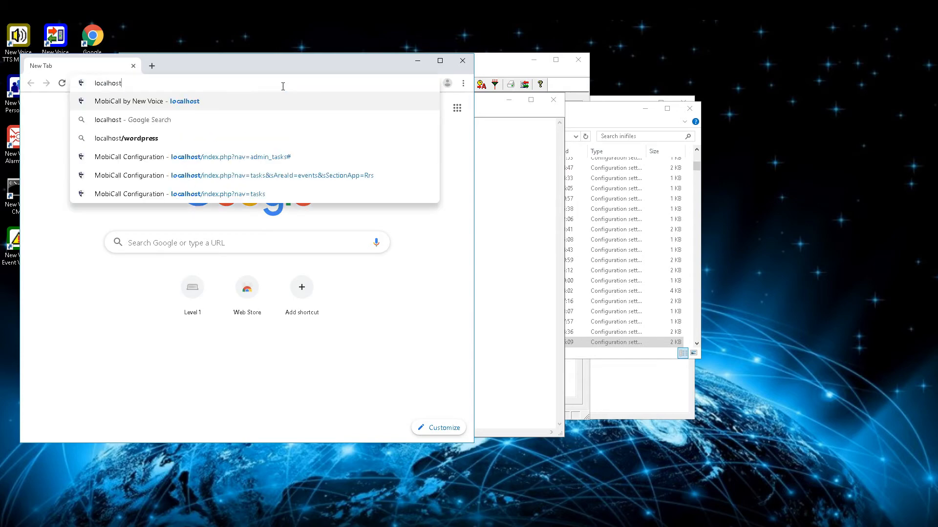
{"action": "key", "text": "Return"}
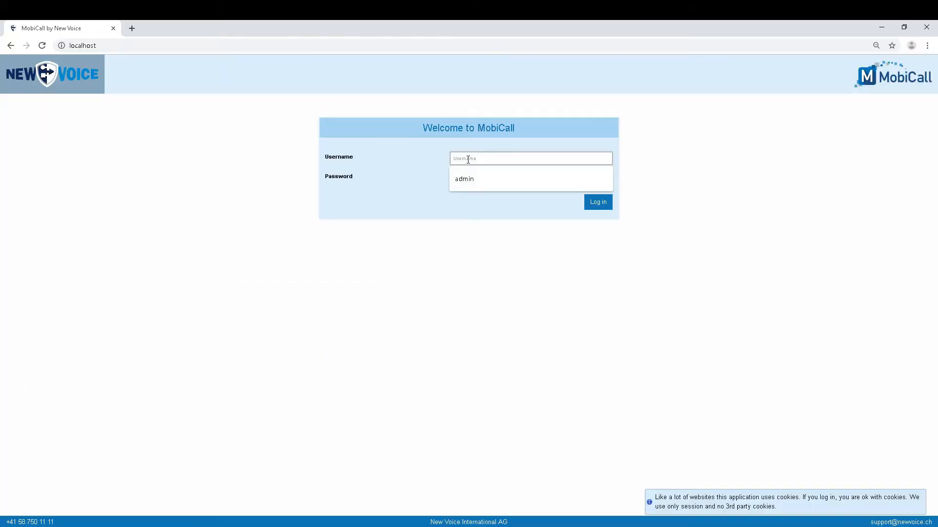
{"action": "type", "text": "admin"}
{"action": "key", "text": "Tab"}
{"action": "type", "text": "admin"}
{"action": "key", "text": "Return"}
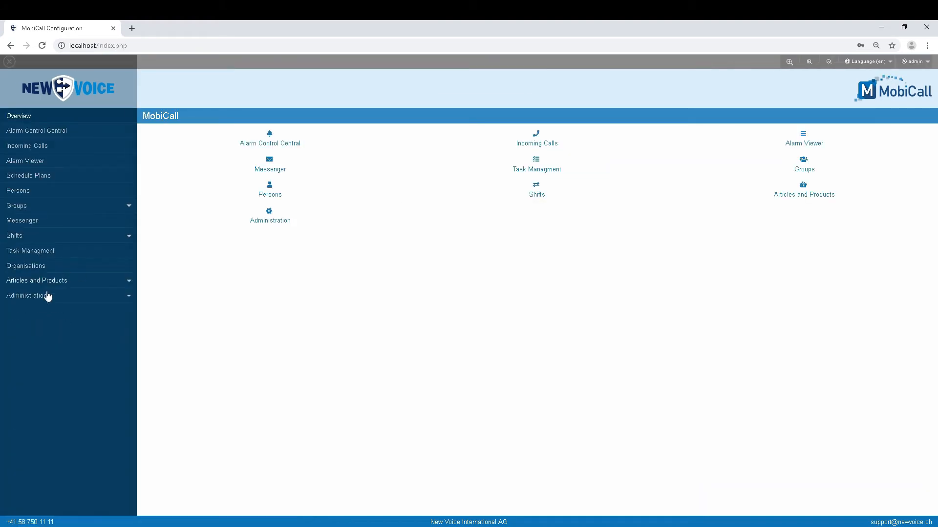
Add area 'Events' under Rapid Response Systems, commented 'Event area for personal security'.
{"action": "left_click", "coordinate": [48, 296]}
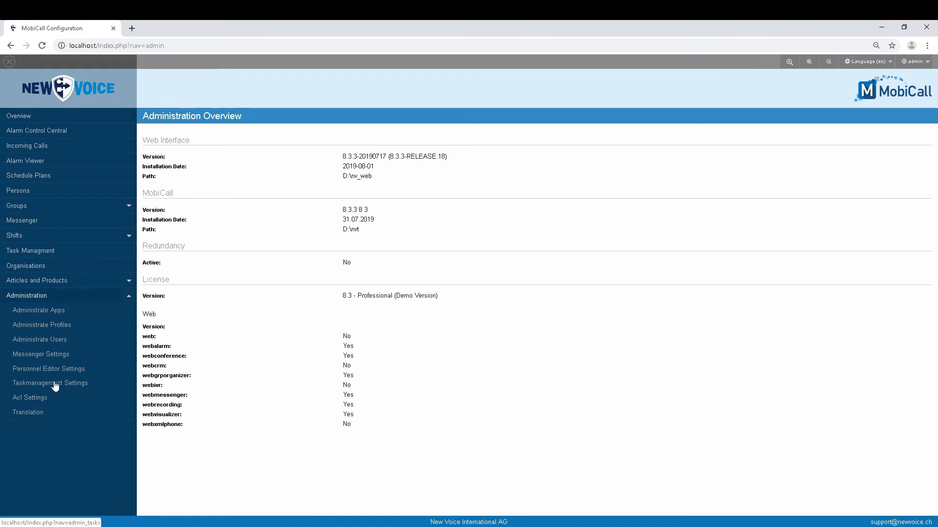
{"action": "left_click", "coordinate": [55, 386]}
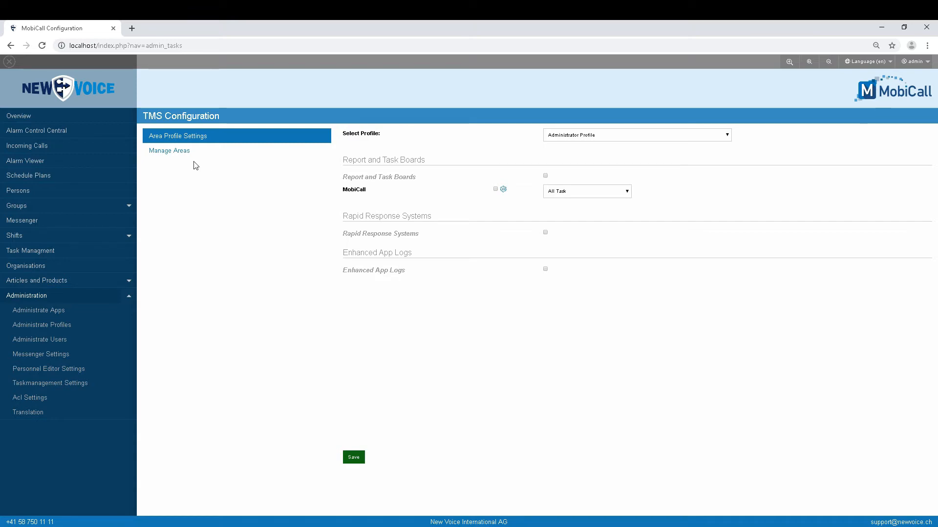
{"action": "left_click", "coordinate": [182, 152]}
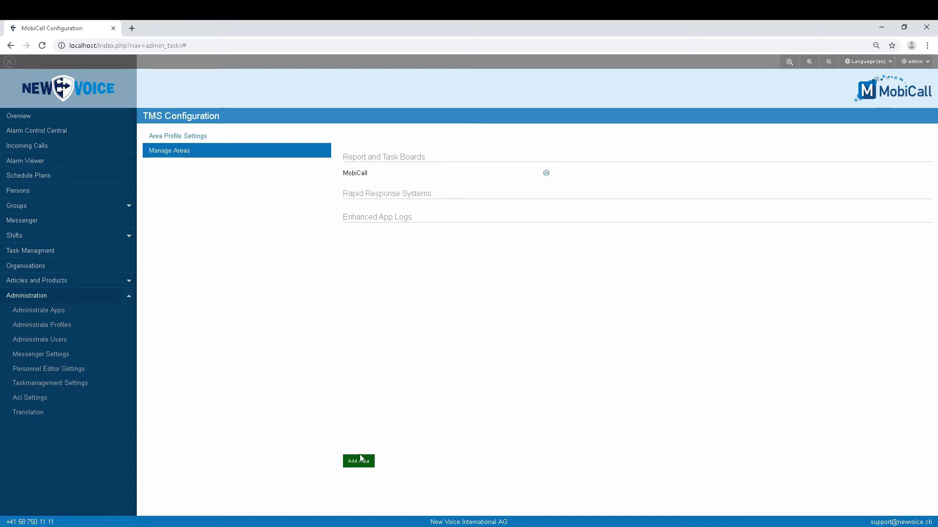
{"action": "left_click", "coordinate": [360, 463]}
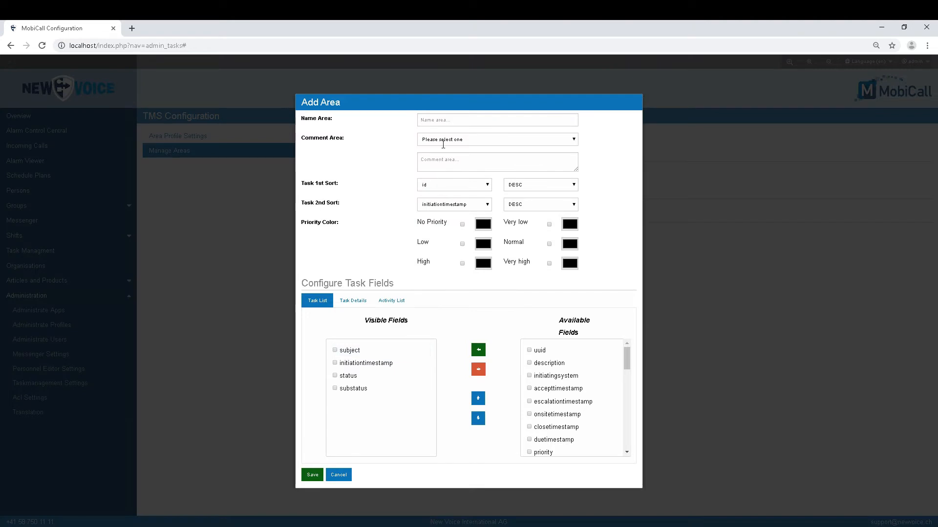
{"action": "left_click", "coordinate": [452, 118]}
{"action": "type", "text": "Even"}
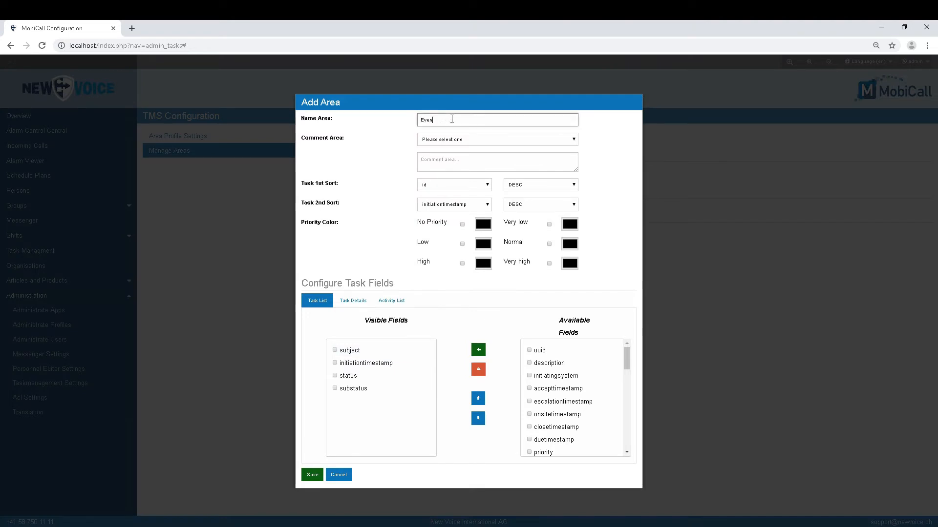
{"action": "type", "text": "ts"}
{"action": "left_click", "coordinate": [471, 140]}
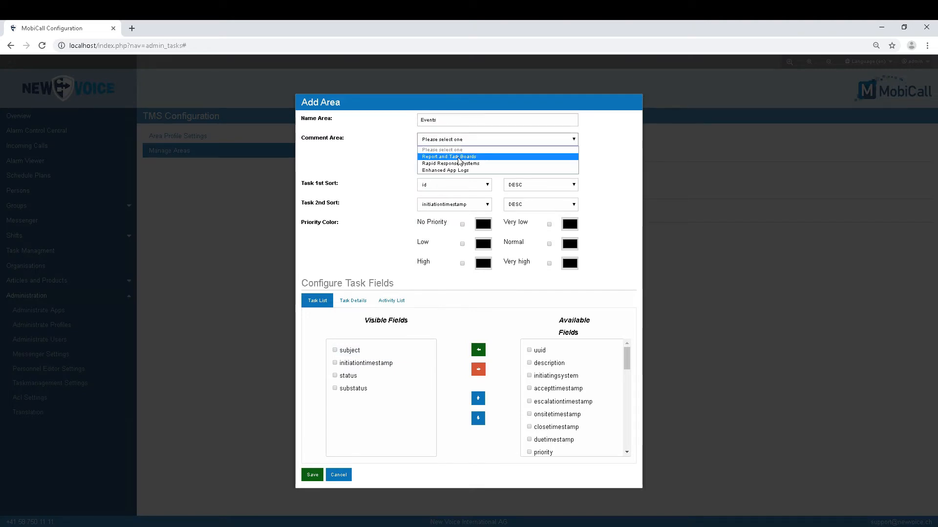
{"action": "left_click", "coordinate": [452, 161]}
{"action": "left_click", "coordinate": [451, 163]}
{"action": "type", "text": "E"}
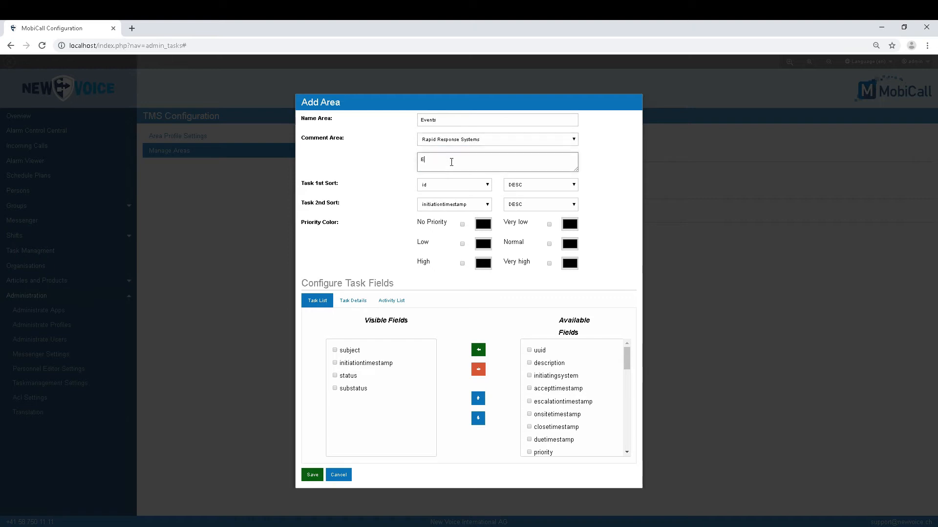
{"action": "type", "text": "vent area for personal security"}
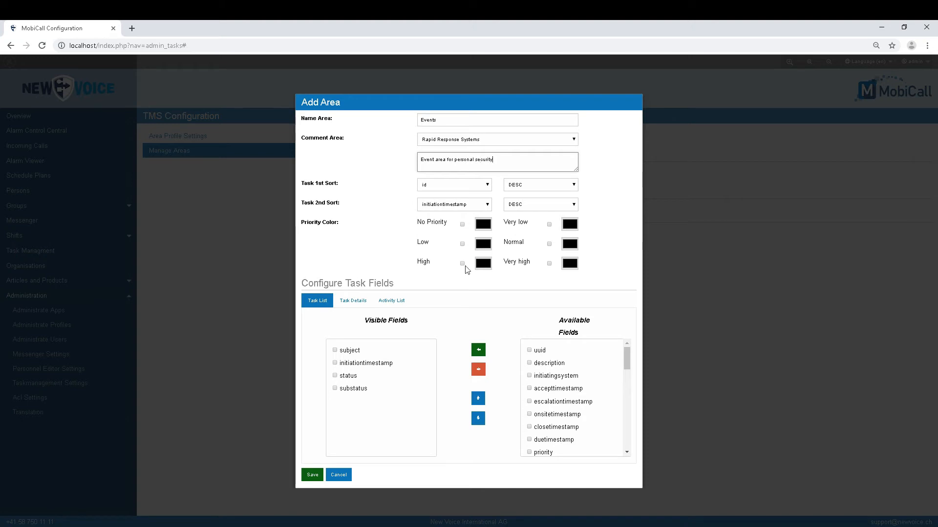
Give the High and Very high priorities the colour red.
{"action": "left_click", "coordinate": [462, 264]}
{"action": "left_click", "coordinate": [548, 264]}
{"action": "left_click", "coordinate": [569, 265]}
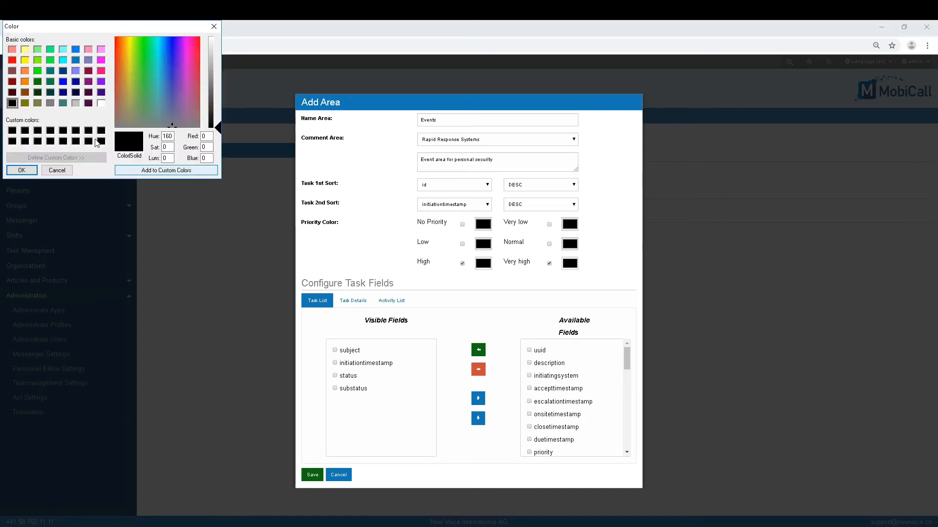
{"action": "left_click", "coordinate": [11, 59]}
{"action": "left_click", "coordinate": [21, 170]}
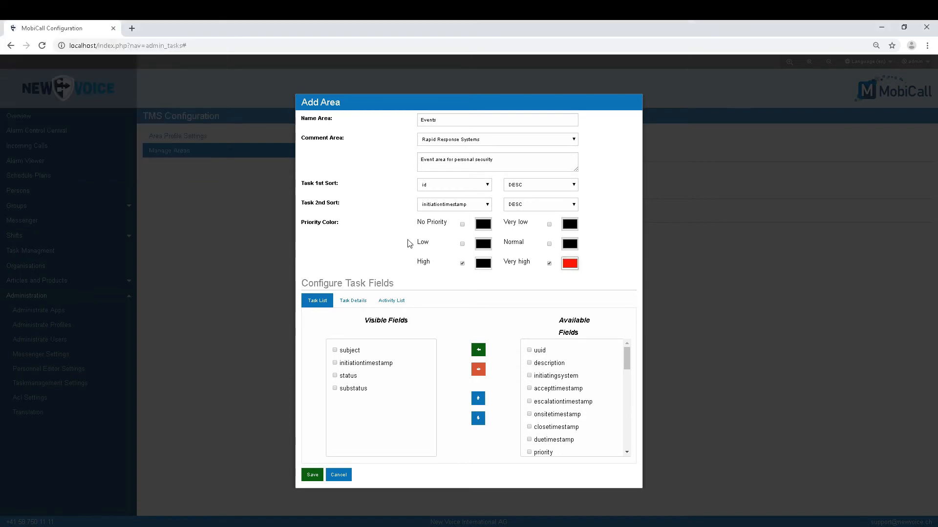
{"action": "left_click", "coordinate": [483, 265]}
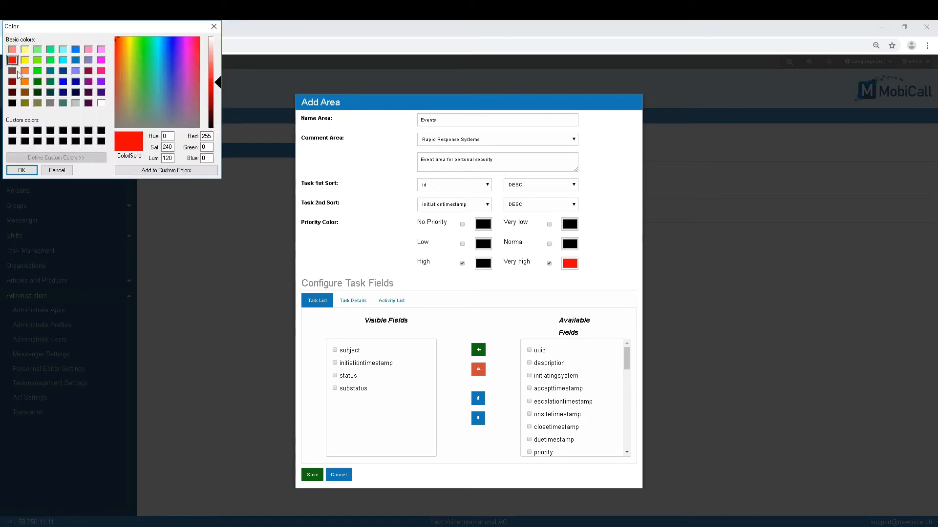
{"action": "left_click", "coordinate": [22, 170]}
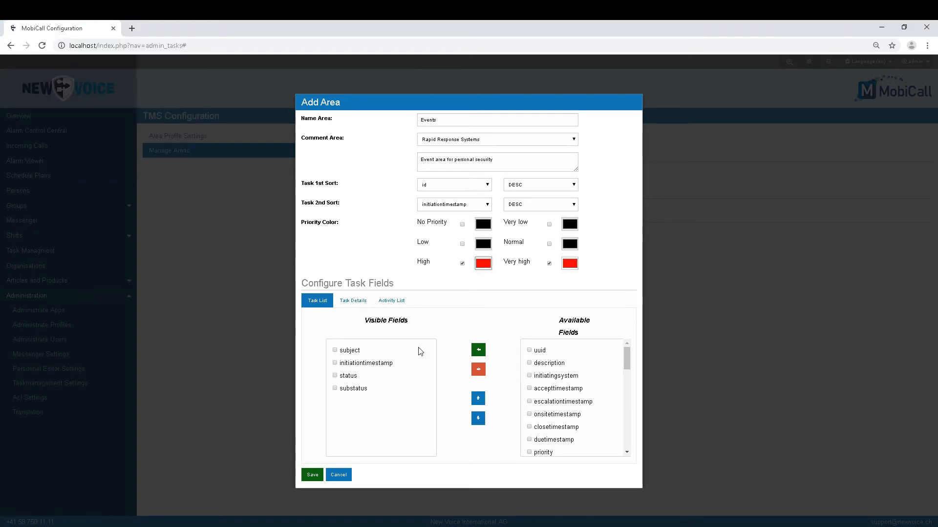
Move duetimestamp into the visible fields and save the Events area.
{"action": "left_click", "coordinate": [529, 440]}
{"action": "left_click", "coordinate": [478, 350]}
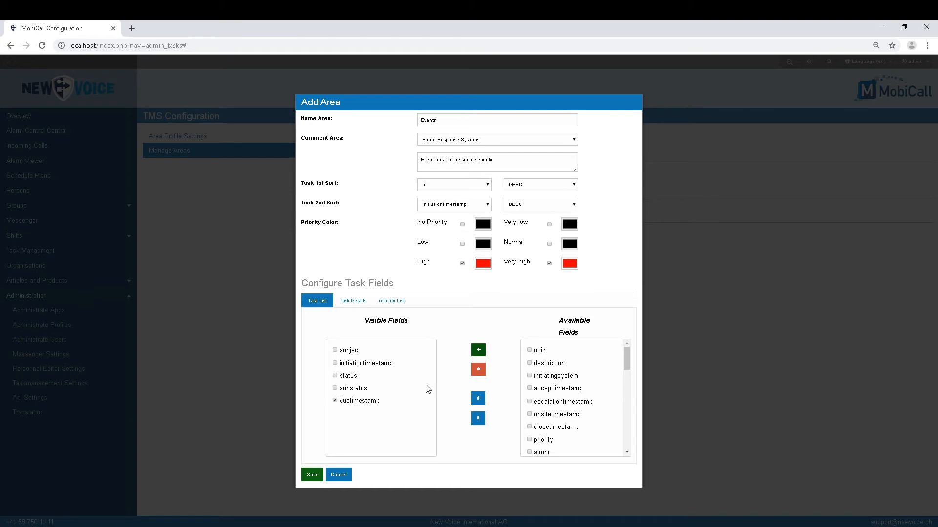
{"action": "left_click", "coordinate": [312, 475]}
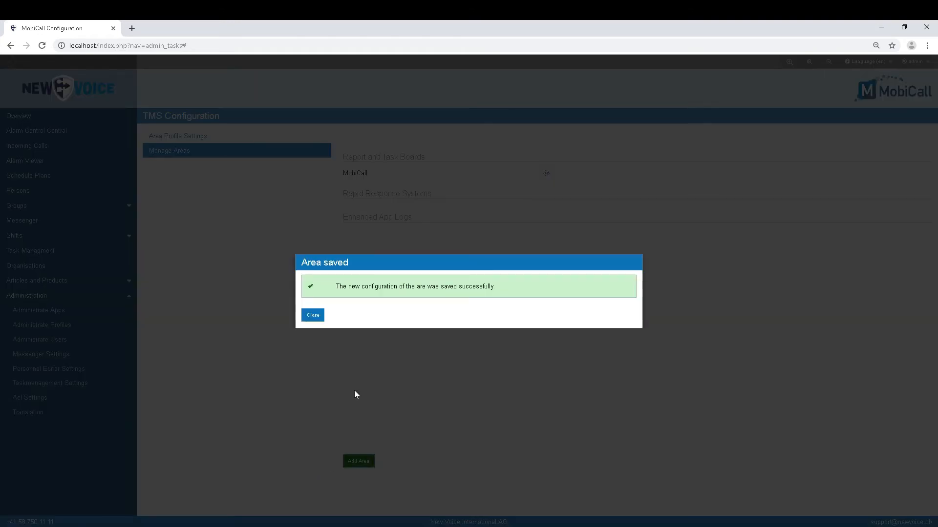
{"action": "left_click", "coordinate": [313, 316]}
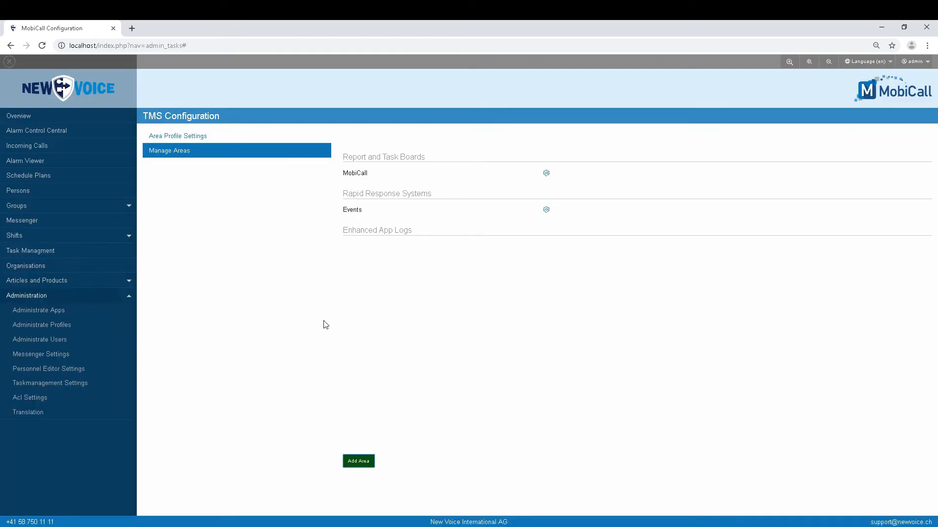
Add area 'Locations' under Rapid Response Systems, commented 'Locations area for personal security'.
{"action": "left_click", "coordinate": [358, 461]}
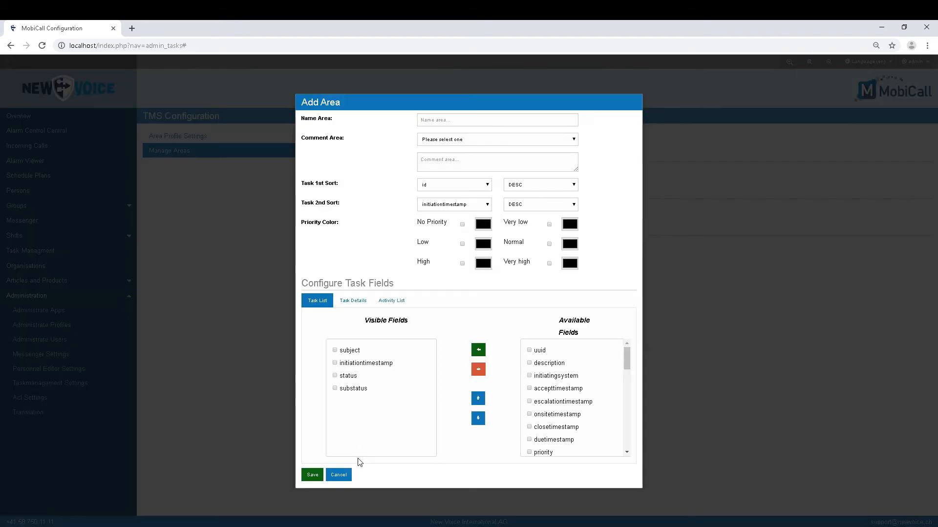
{"action": "left_click", "coordinate": [455, 121]}
{"action": "type", "text": "Locations"}
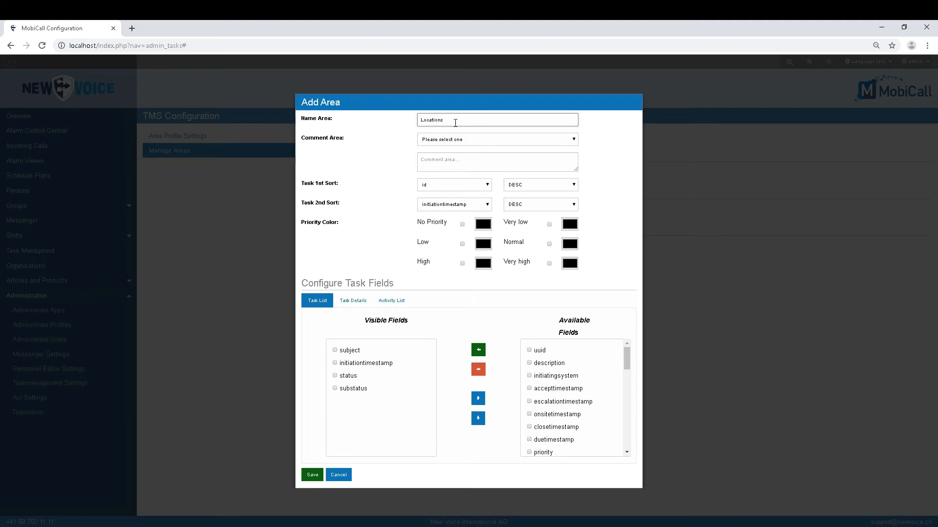
{"action": "left_click", "coordinate": [462, 141]}
{"action": "left_click", "coordinate": [447, 157]}
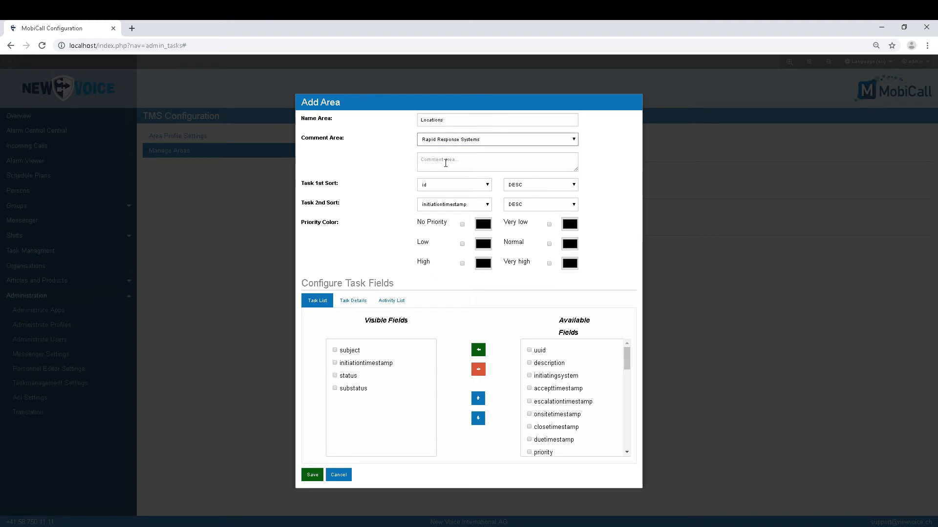
{"action": "left_click", "coordinate": [445, 163]}
{"action": "type", "text": "Locatio"}
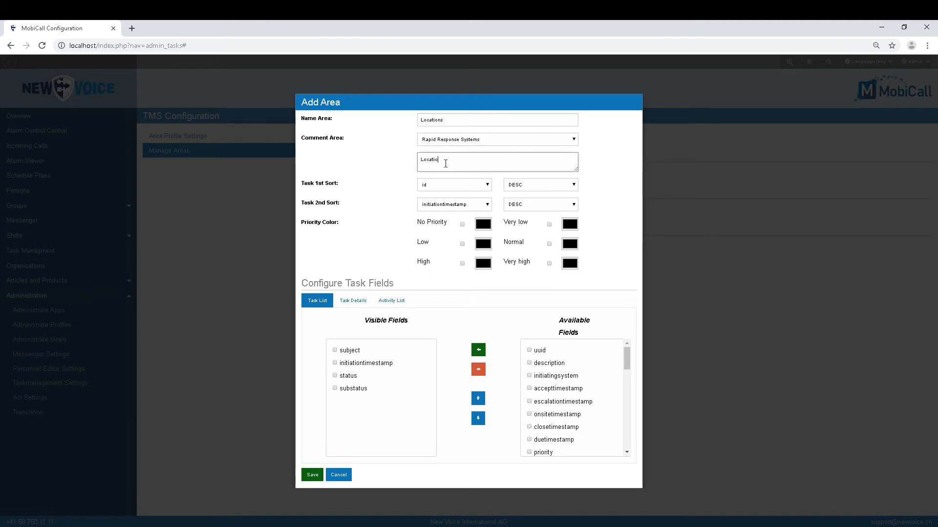
{"action": "type", "text": "ns area for pers"}
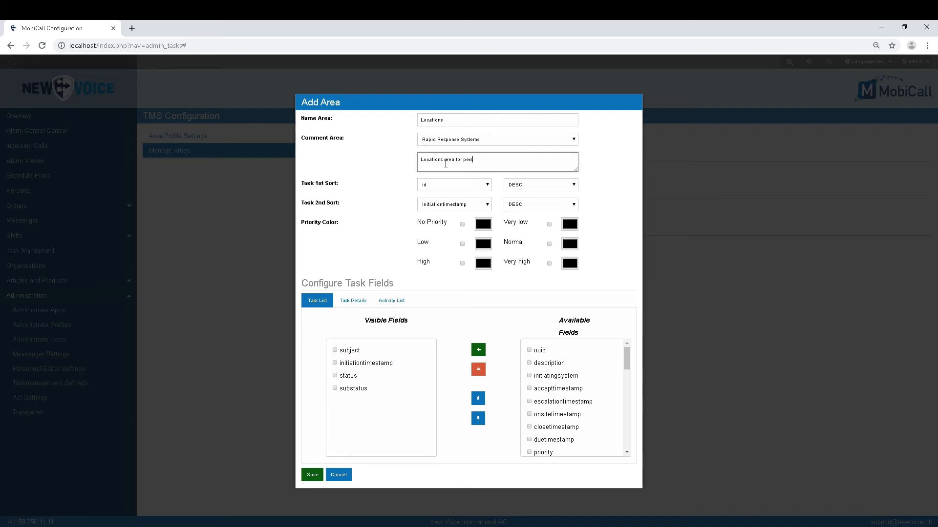
{"action": "type", "text": "onal security"}
Turn on red colours for the High and Very high priorities.
{"action": "left_click", "coordinate": [462, 263]}
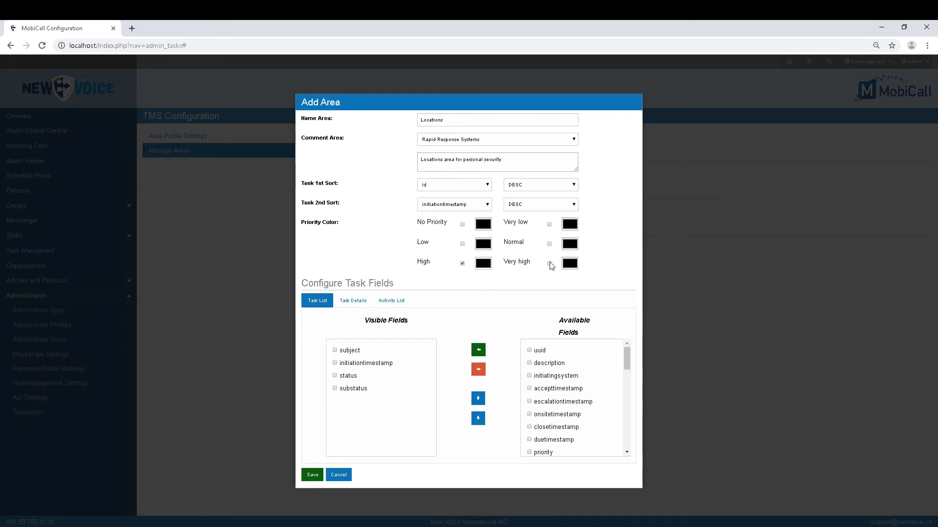
{"action": "left_click", "coordinate": [550, 263]}
{"action": "left_click", "coordinate": [482, 267]}
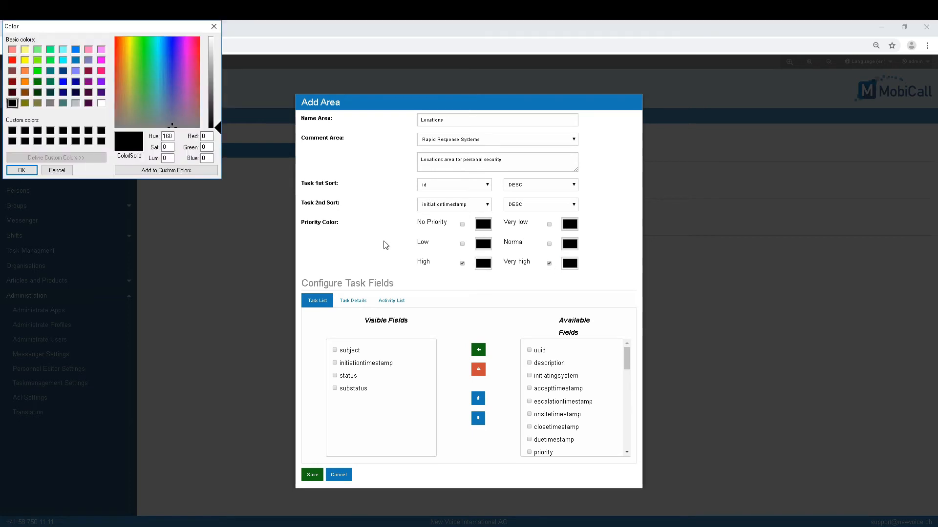
{"action": "left_click", "coordinate": [12, 60]}
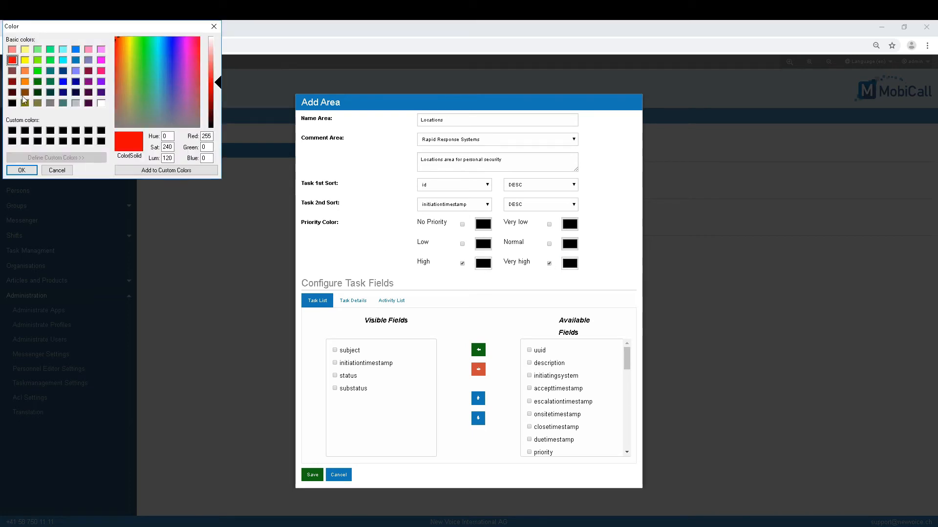
{"action": "left_click", "coordinate": [21, 170]}
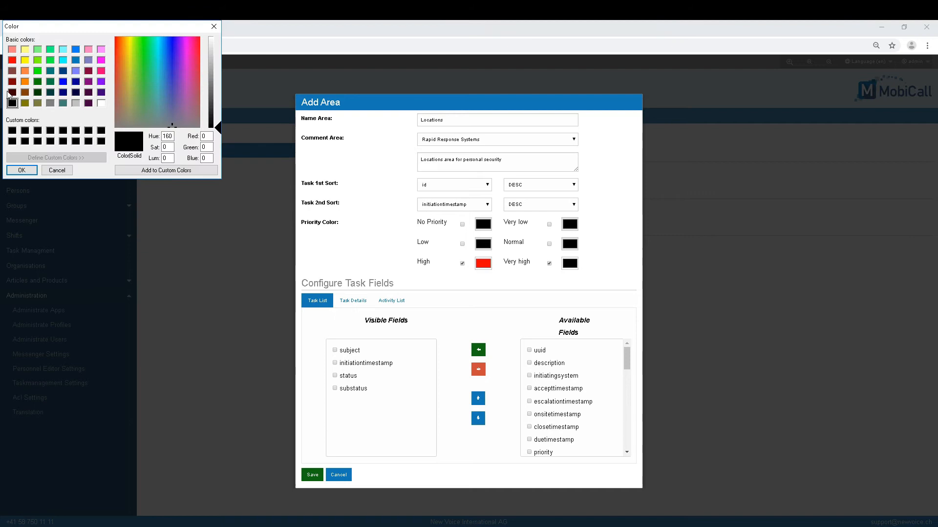
{"action": "left_click", "coordinate": [12, 59]}
{"action": "left_click", "coordinate": [21, 170]}
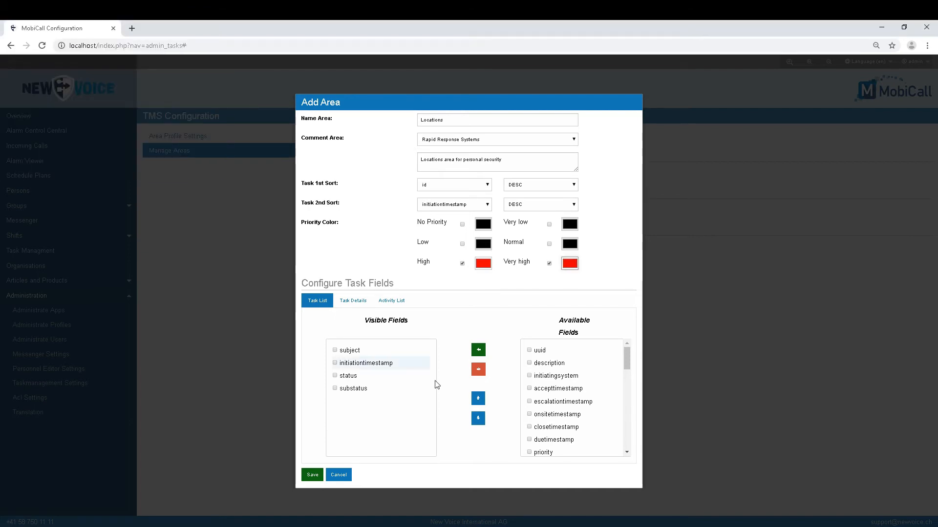
Make duetimestamp a visible task list field and save the Locations area.
{"action": "left_click", "coordinate": [529, 439]}
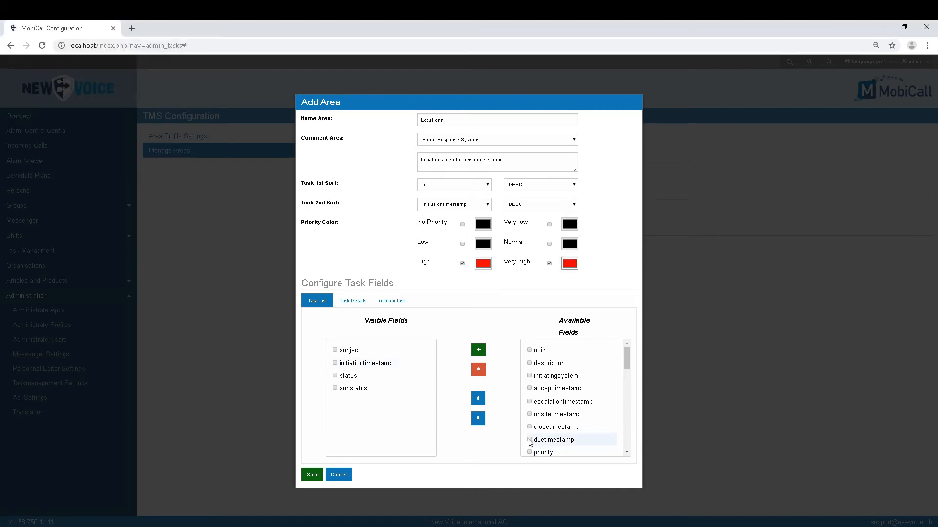
{"action": "left_click", "coordinate": [478, 350]}
{"action": "left_click", "coordinate": [311, 475]}
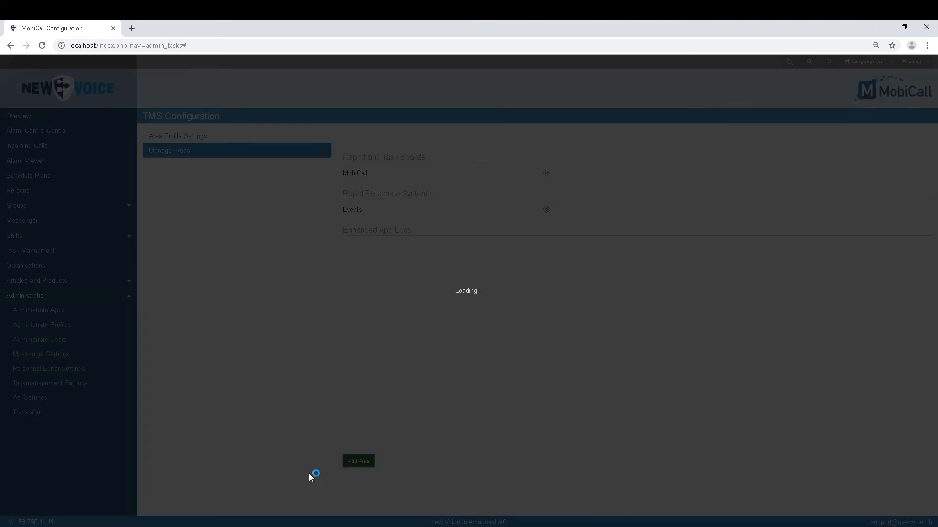
{"action": "left_click", "coordinate": [313, 320]}
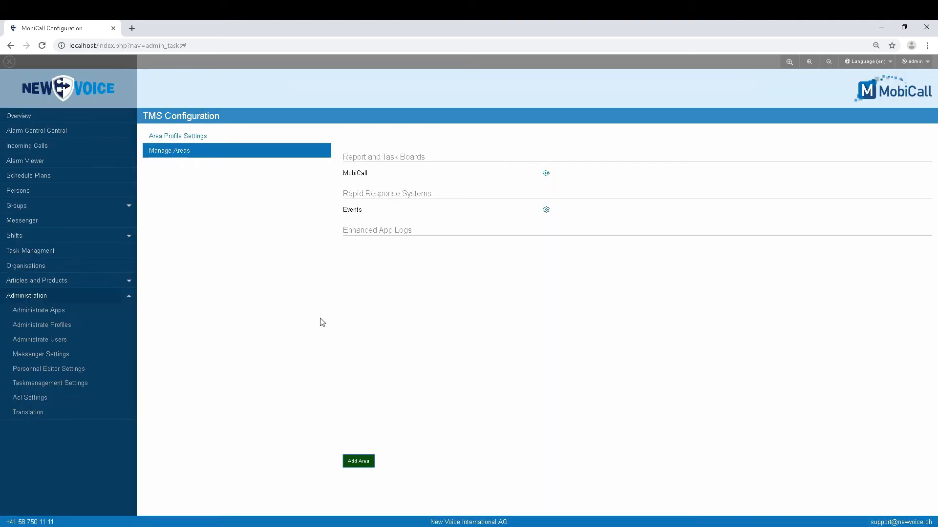
In the Administrator Profile's area settings, tick Rapid Response Systems, Events and Locations, and save.
{"action": "left_click", "coordinate": [198, 139]}
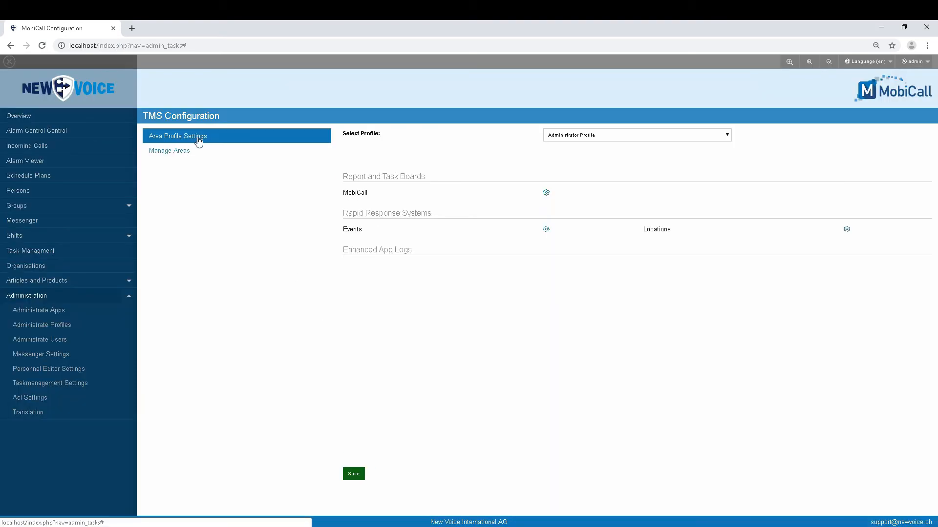
{"action": "left_click", "coordinate": [546, 233]}
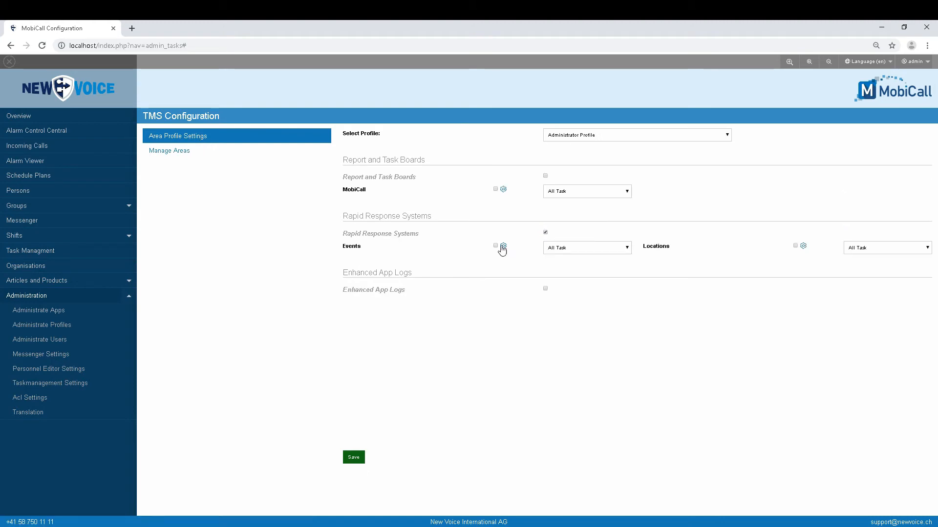
{"action": "left_click", "coordinate": [496, 246]}
{"action": "left_click", "coordinate": [795, 247]}
{"action": "left_click", "coordinate": [352, 458]}
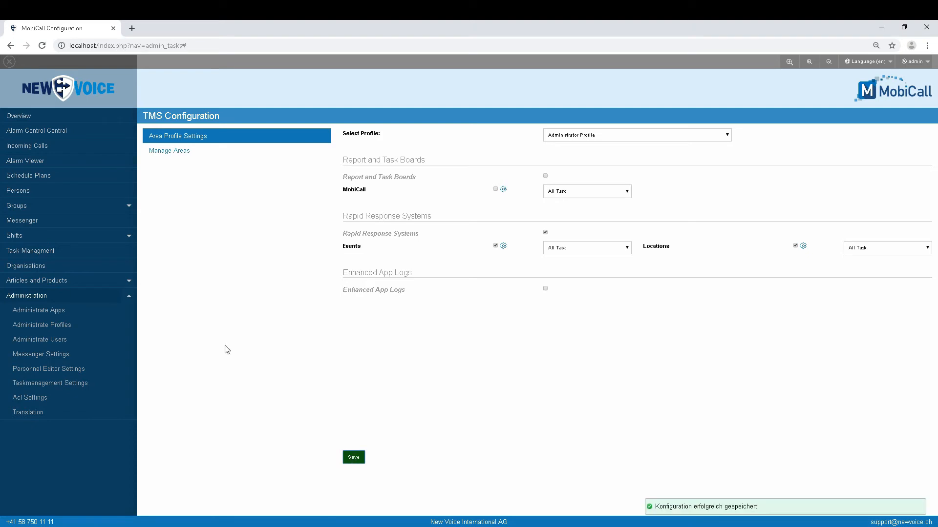
{"action": "left_click", "coordinate": [35, 251]}
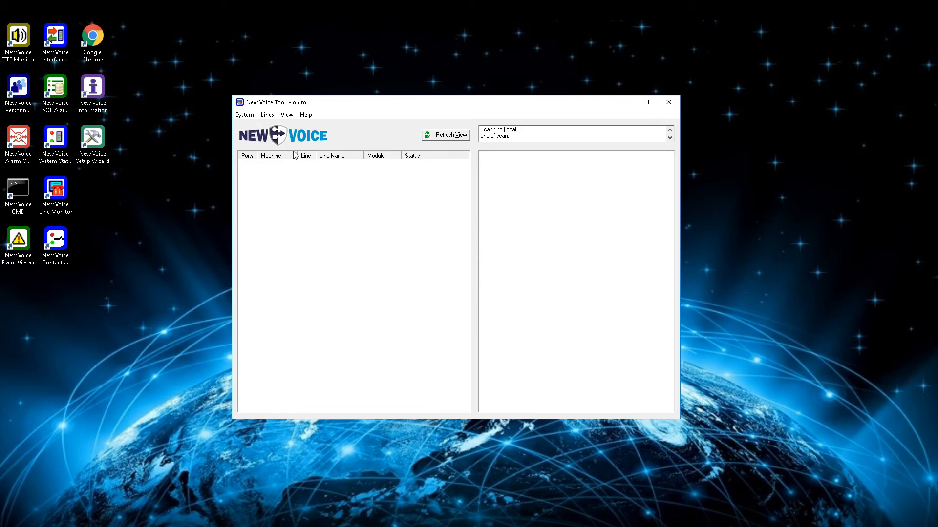
Add nvtaskeventhandler.exe with parameter /i=nvtaskeventhandler.ini to AutoStart and start it.
{"action": "left_click", "coordinate": [245, 115]}
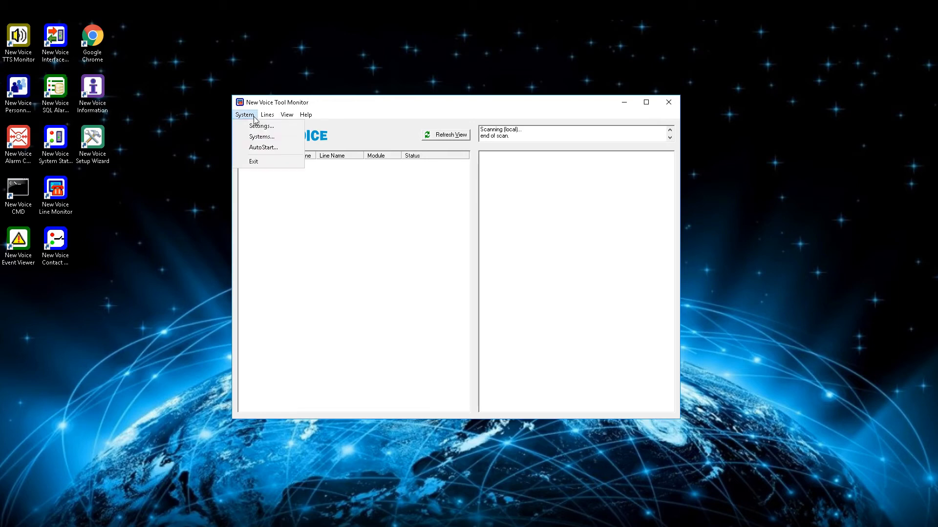
{"action": "left_click", "coordinate": [262, 147]}
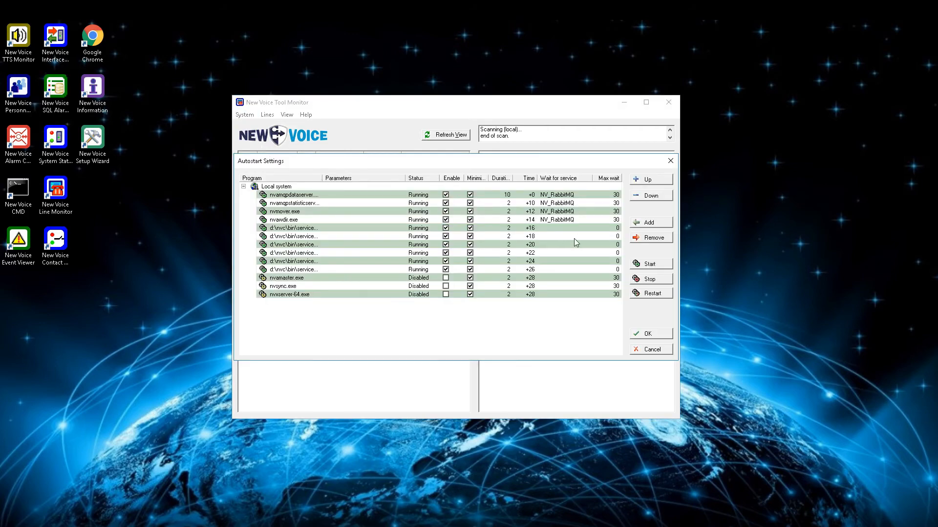
{"action": "left_click", "coordinate": [646, 223]}
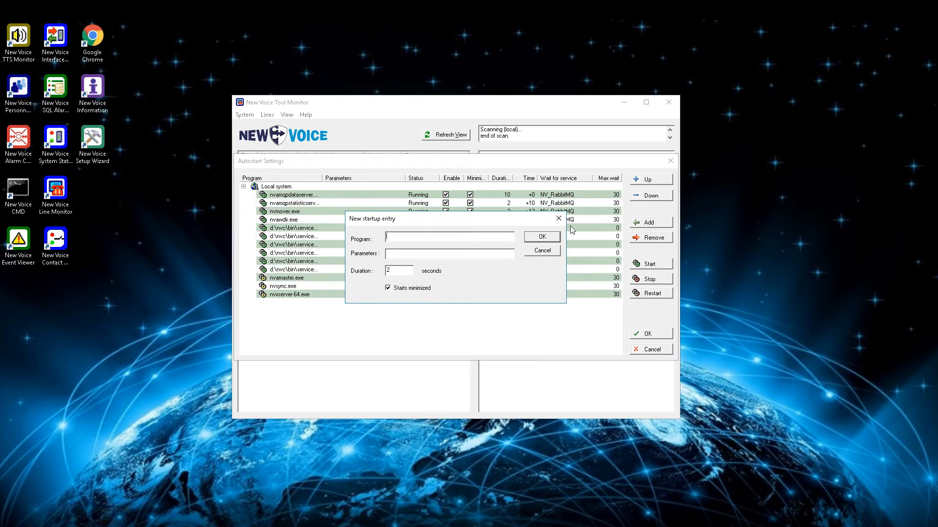
{"action": "type", "text": "nvtaskeventhan"}
{"action": "type", "text": "dler.exe"}
{"action": "type", "text": "/i=nvtaskeventhan"}
{"action": "type", "text": "dler.ini"}
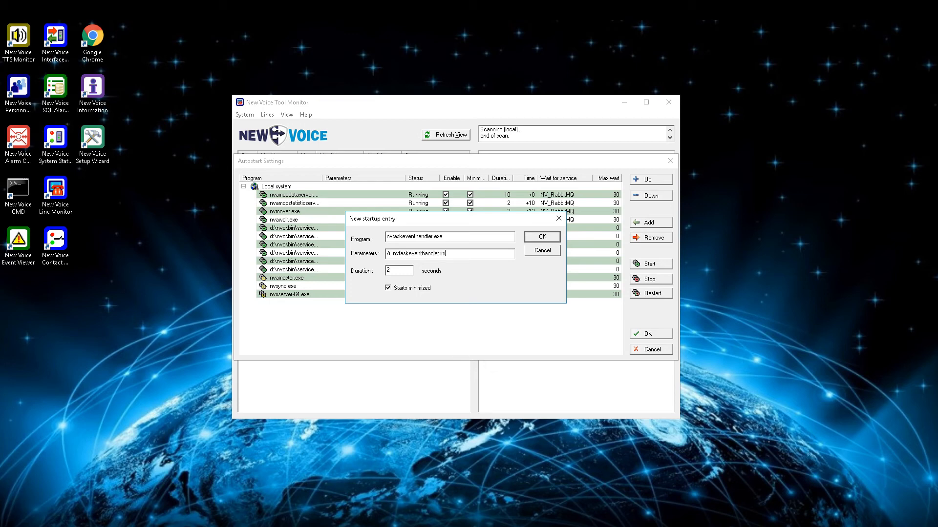
{"action": "key", "text": "Return"}
{"action": "left_click", "coordinate": [530, 303]}
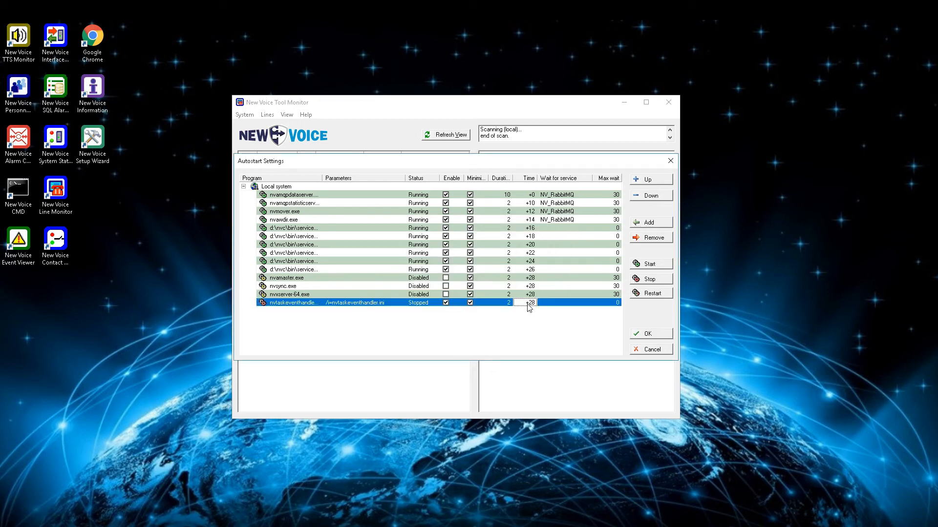
{"action": "left_click", "coordinate": [653, 265]}
Open NvTaskEventHandler.ini from the inifiles folder in Notepad.
{"action": "left_click", "coordinate": [112, 526]}
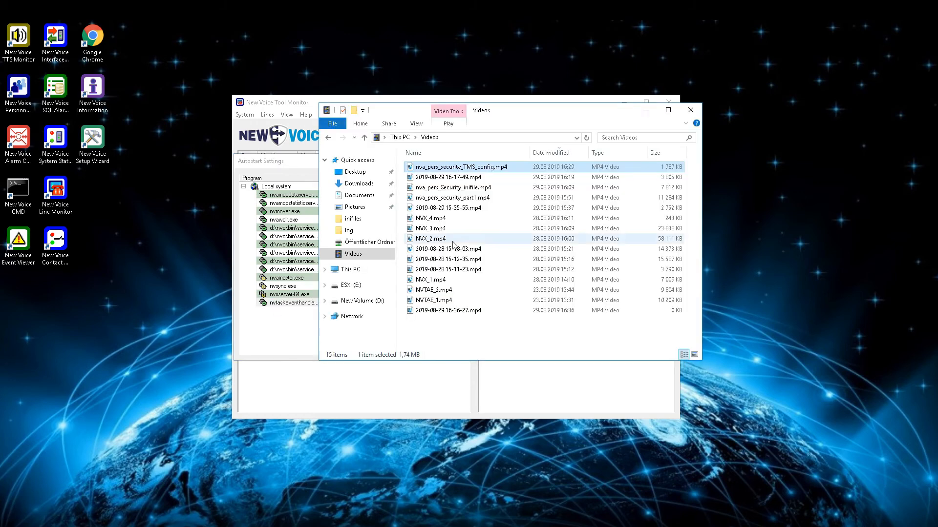
{"action": "left_click", "coordinate": [352, 218]}
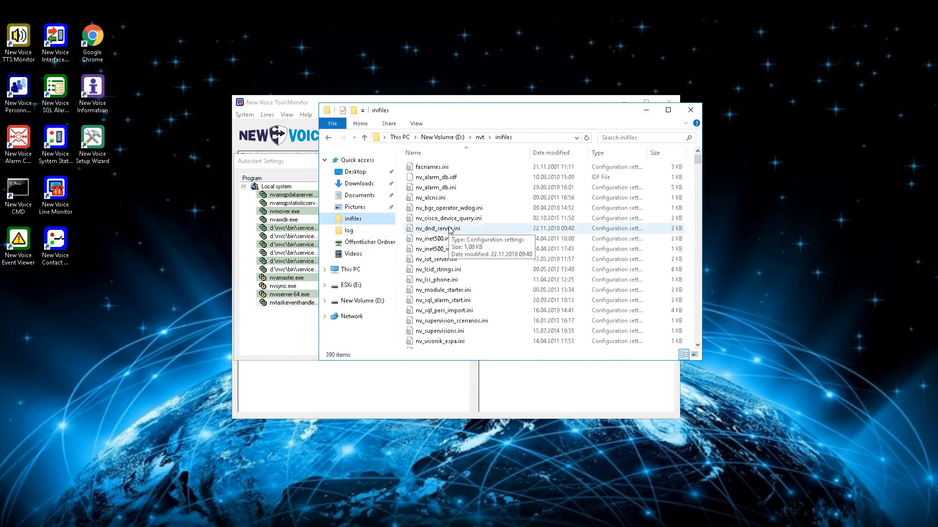
{"action": "left_click", "coordinate": [450, 229]}
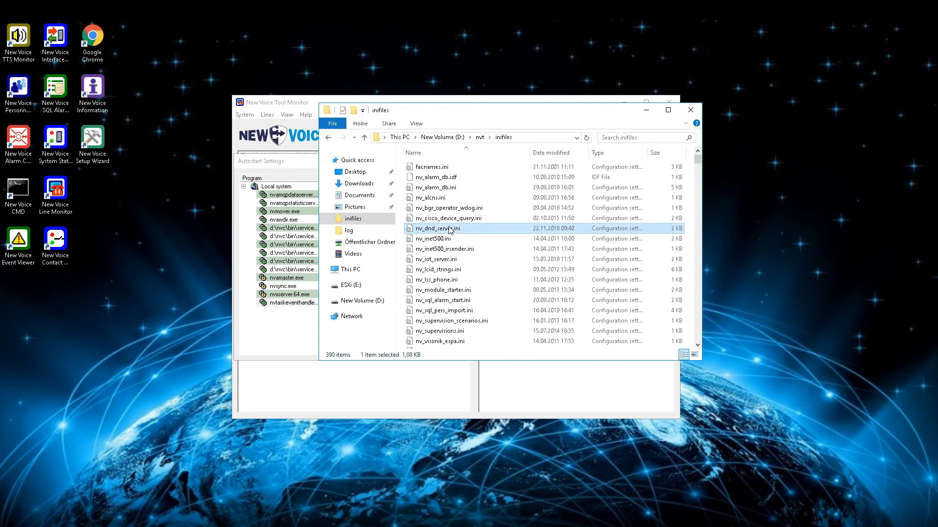
{"action": "type", "text": "nvtask"}
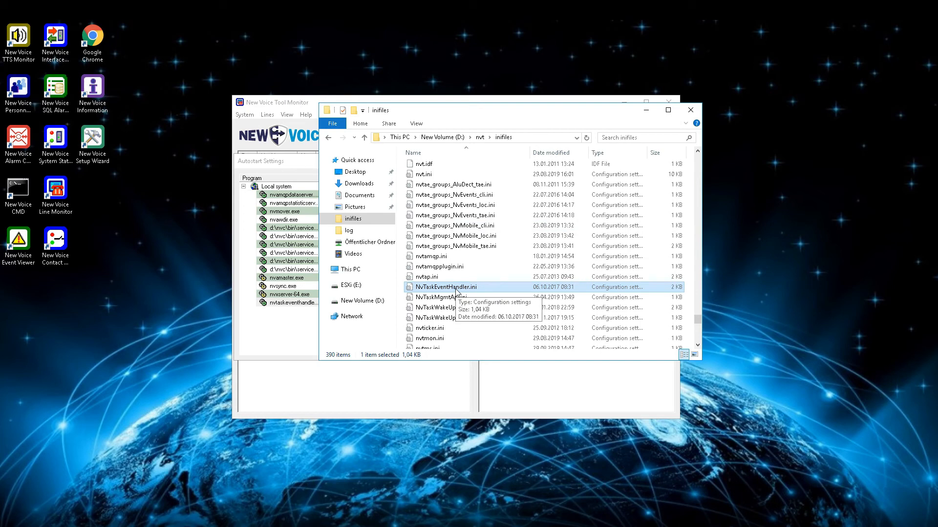
{"action": "double_click", "coordinate": [457, 288]}
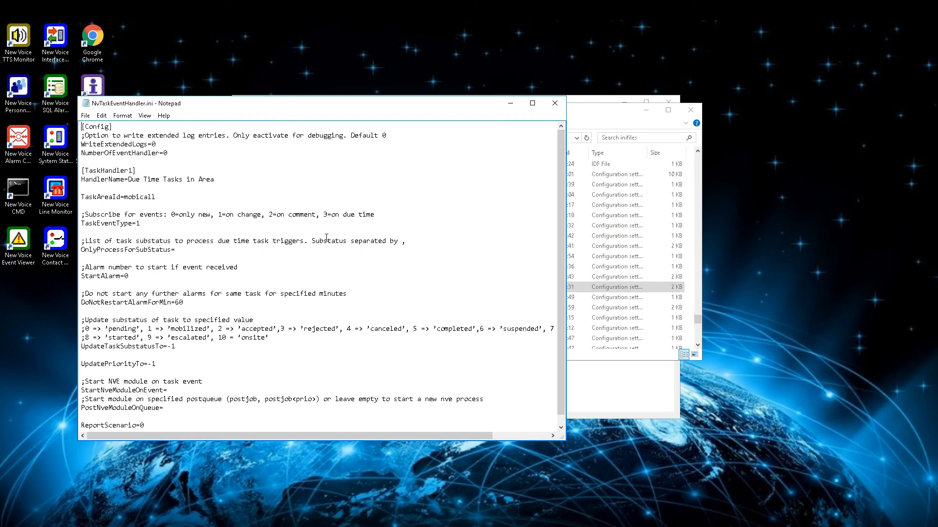
Keep WriteExtendedLogs at 0 and set NumberOfEventHandler to 1.
{"action": "left_click", "coordinate": [158, 144]}
{"action": "key", "text": "BackSpace"}
{"action": "type", "text": "1"}
{"action": "key", "text": "BackSpace"}
{"action": "type", "text": "0"}
{"action": "key", "text": "Down"}
{"action": "key", "text": "BackSpace"}
Change TaskAreaId from mobicall to Events and set TaskEventType to 3.
{"action": "left_click", "coordinate": [164, 197]}
{"action": "left_click_drag", "start_coordinate": [154, 198], "coordinate": [124, 196]}
{"action": "type", "text": "Events"}
{"action": "left_click", "coordinate": [150, 223]}
{"action": "key", "text": "BackSpace"}
{"action": "type", "text": "3"}
{"action": "scroll", "coordinate": [166, 226], "scroll_direction": "down", "scroll_amount": 1}
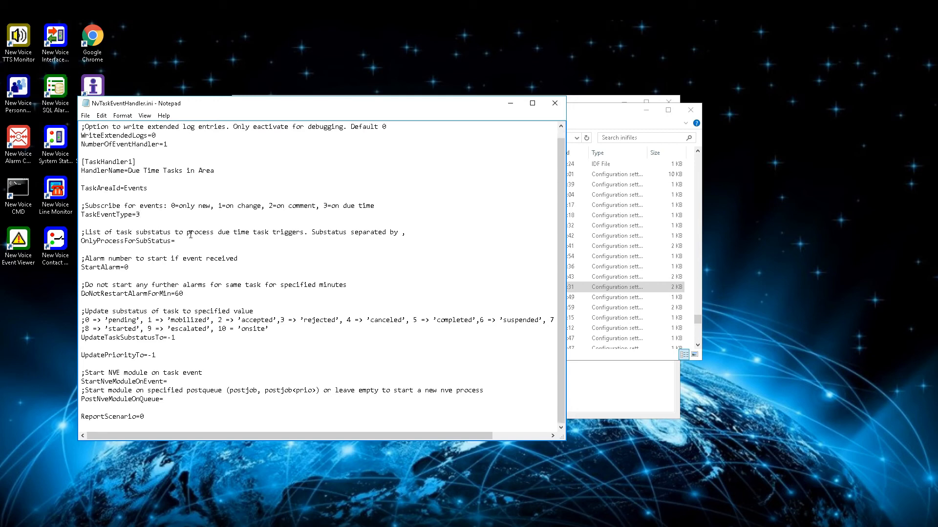
Set OnlyProcessForSubStatus to 1,2, StartAlarm to 2000 and DoNotRestartAlarmForMin to 15.
{"action": "left_click", "coordinate": [187, 240]}
{"action": "type", "text": "1,2"}
{"action": "left_click", "coordinate": [147, 268]}
{"action": "key", "text": "BackSpace"}
{"action": "type", "text": "2000"}
{"action": "key", "text": "BackSpace"}
{"action": "key", "text": "BackSpace"}
{"action": "type", "text": "15"}
Set UpdateTaskSubstatusTo and UpdatePriorityTo to 9, add nva_pers_security_onduetime.nve, and save.
{"action": "key", "text": "BackSpace"}
{"action": "key", "text": "BackSpace"}
{"action": "type", "text": "9"}
{"action": "key", "text": "BackSpace"}
{"action": "type", "text": "9"}
{"action": "type", "text": "nv"}
{"action": "type", "text": "a"}
{"action": "type", "text": "_pers_s"}
{"action": "type", "text": "ecurity"}
{"action": "type", "text": "_ondueti"}
{"action": "type", "text": "me.nve"}
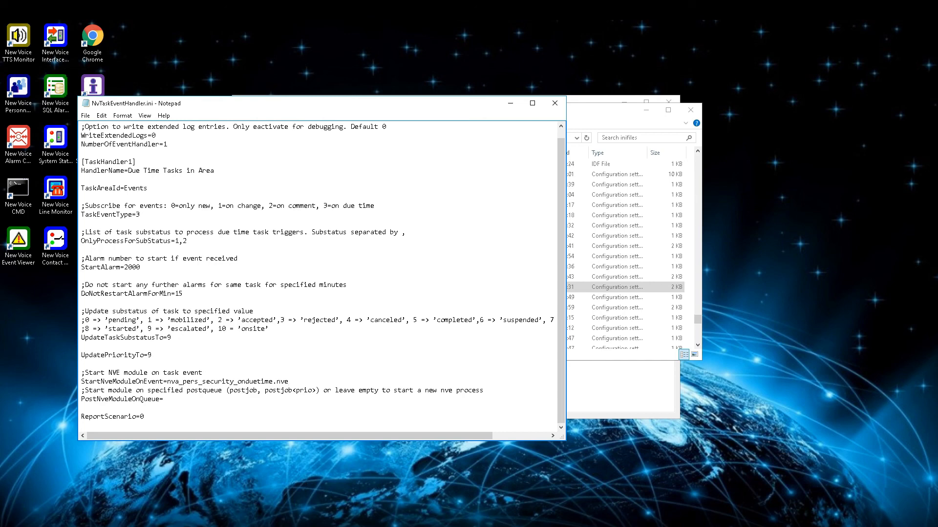
{"action": "key", "text": "ctrl+s"}
Minimize Notepad and restart nvtaskeventhandler in Autostart Settings to load the edited ini.
{"action": "left_click", "coordinate": [510, 104]}
{"action": "left_click", "coordinate": [308, 161]}
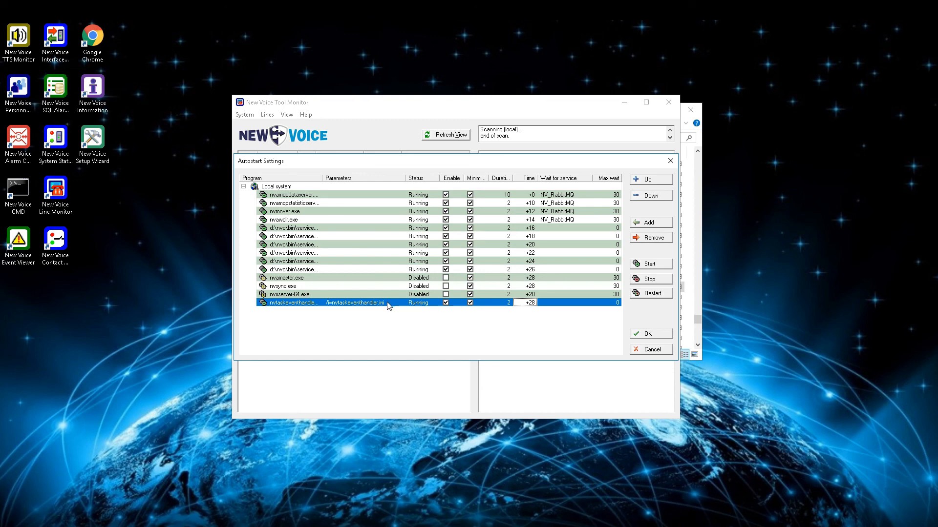
{"action": "left_click", "coordinate": [658, 293]}
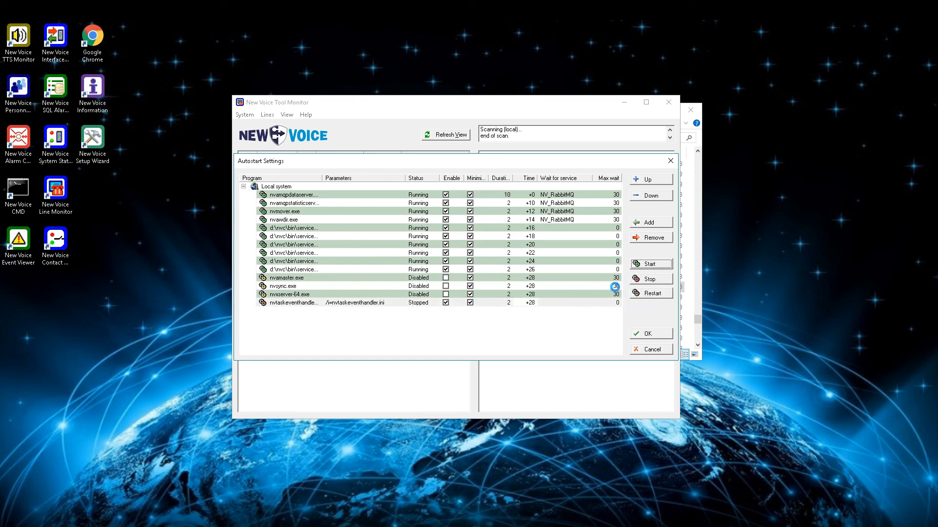